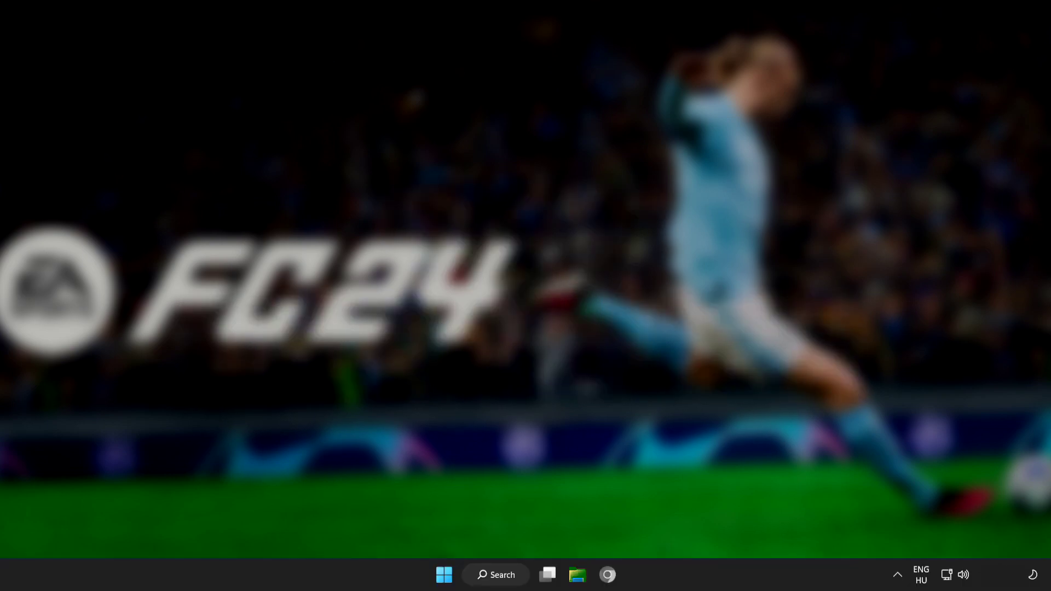
- Search Windows for 'device manager' and launch the Device Manager best match
{"action": "left_click", "coordinate": [499, 578]}
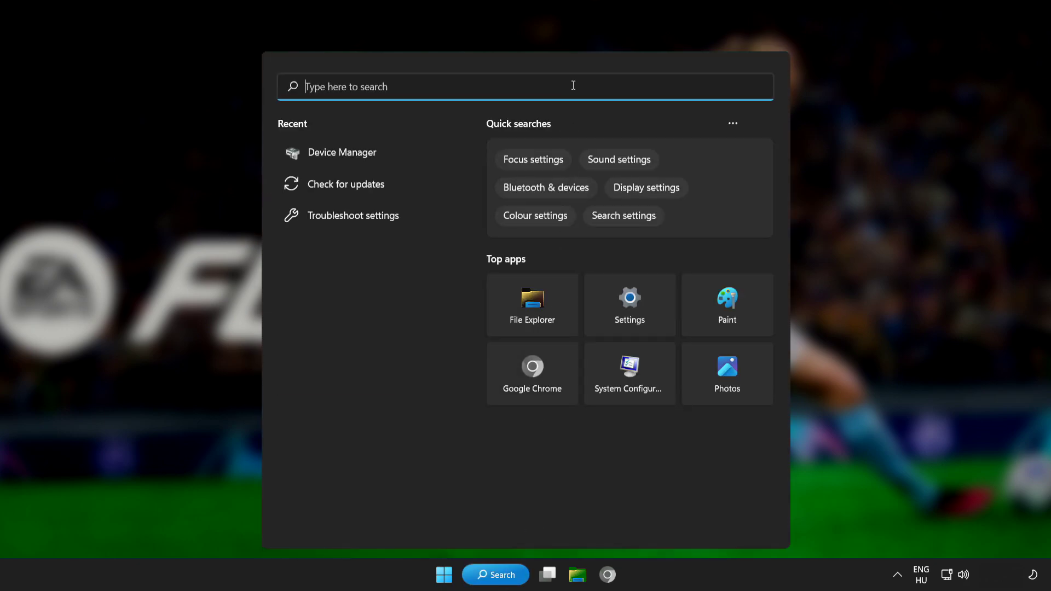
{"action": "type", "text": "device"}
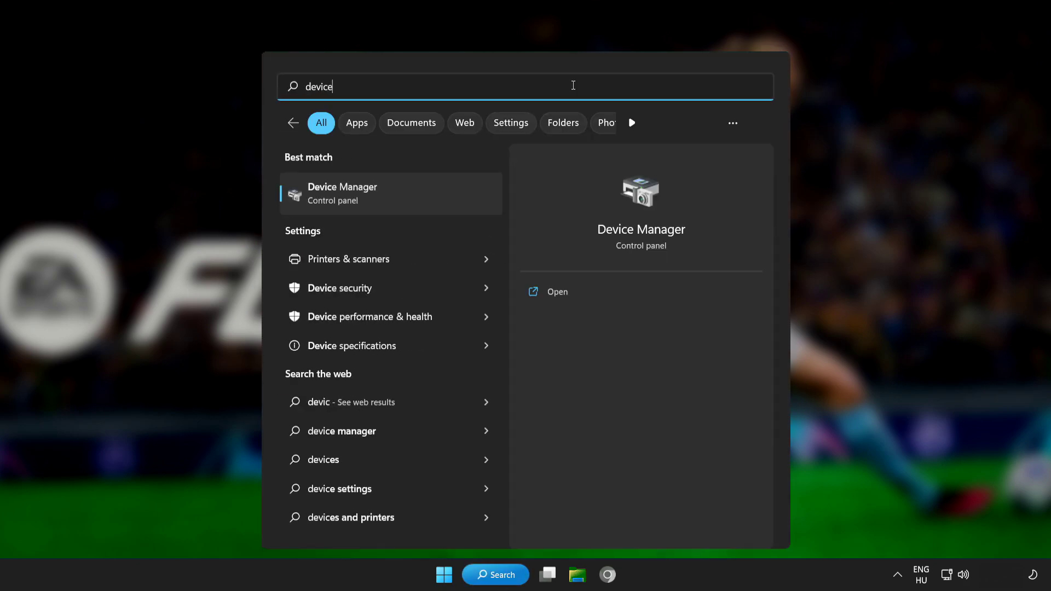
{"action": "type", "text": " manager"}
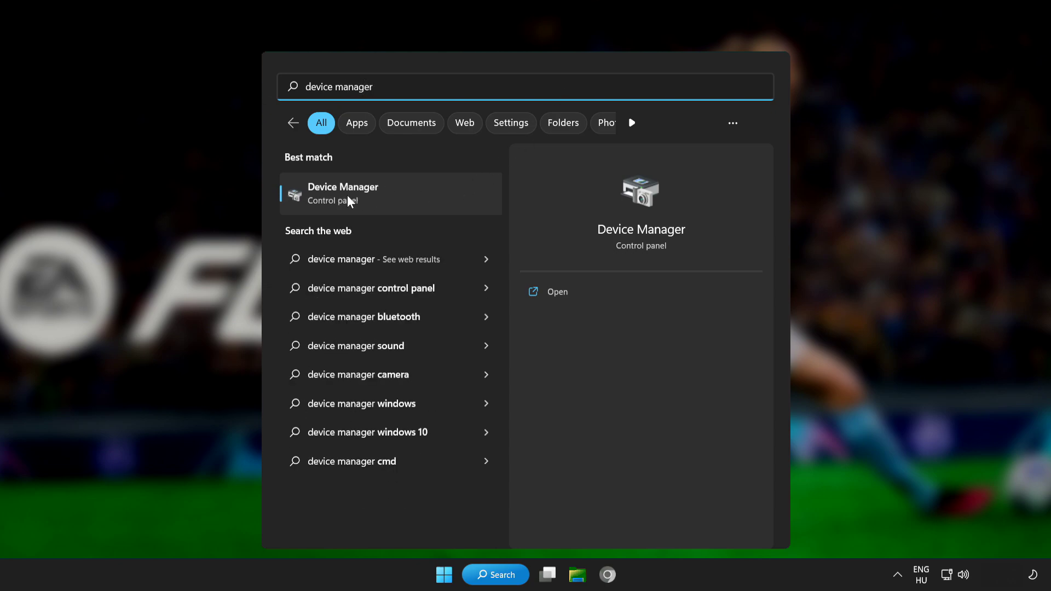
{"action": "left_click", "coordinate": [436, 194]}
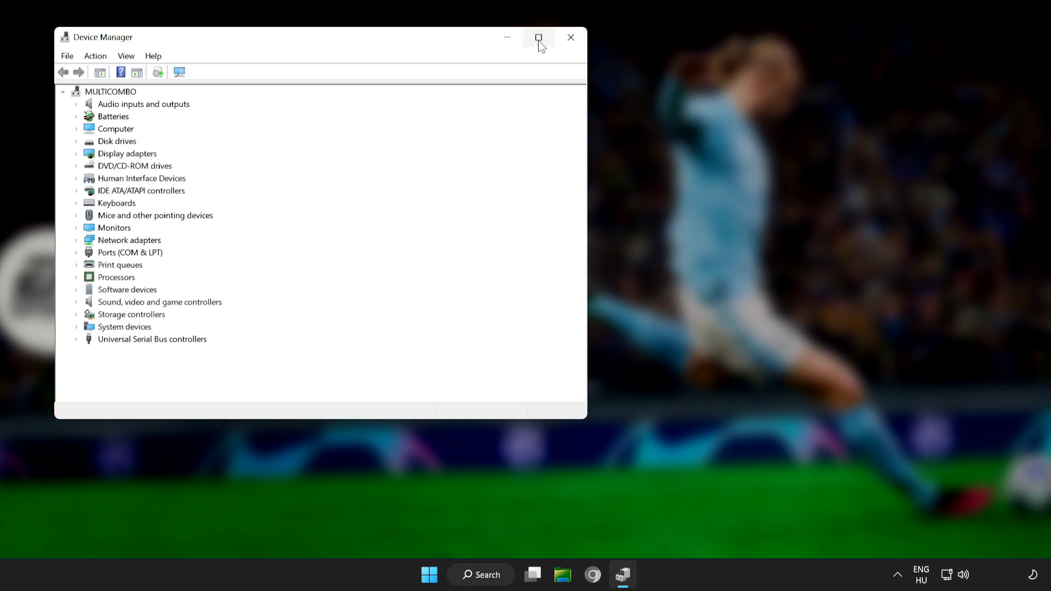
- Maximize Device Manager, expand Display adapters and bring up actions for VMware SVGA 3D
{"action": "left_click", "coordinate": [537, 37]}
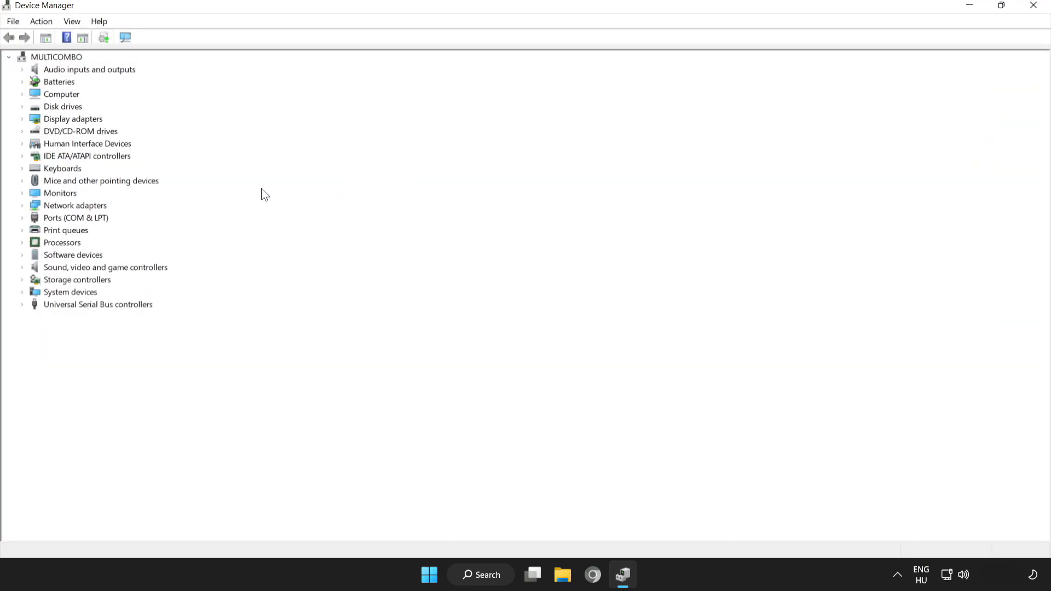
{"action": "left_click", "coordinate": [37, 120]}
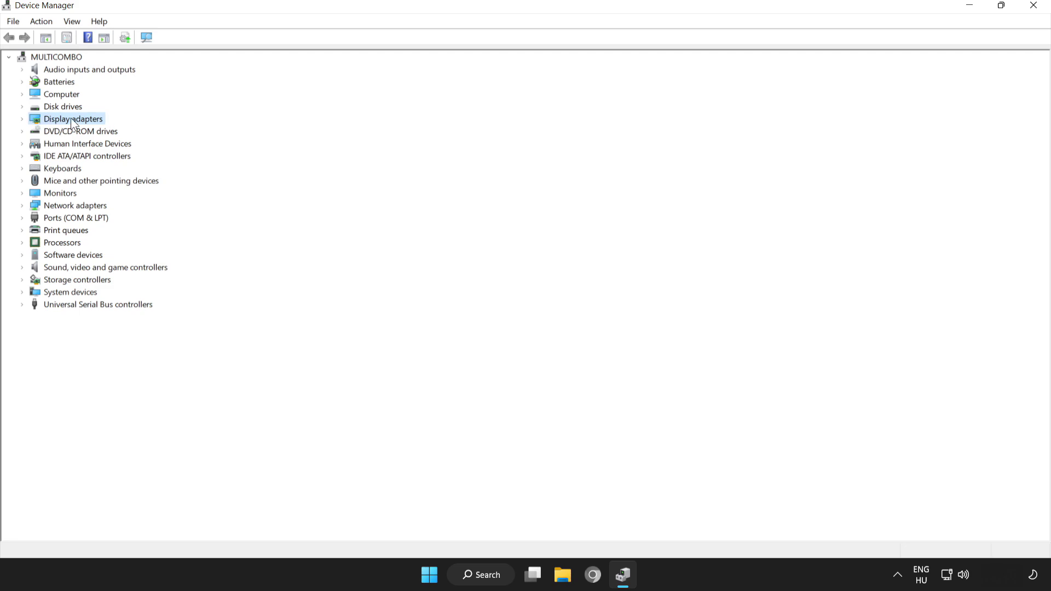
{"action": "left_click", "coordinate": [21, 120]}
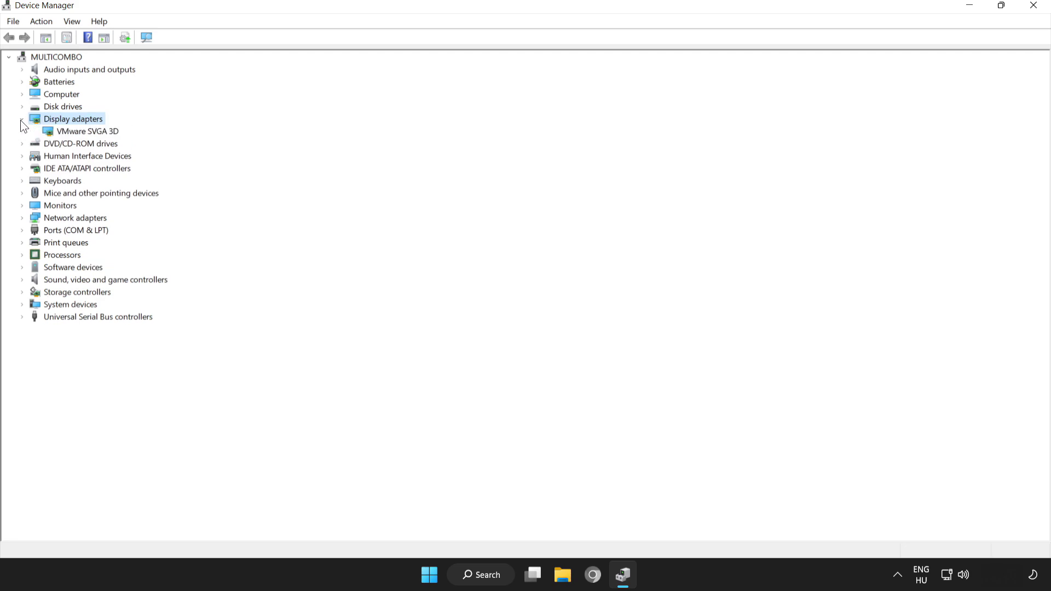
{"action": "left_click", "coordinate": [65, 131]}
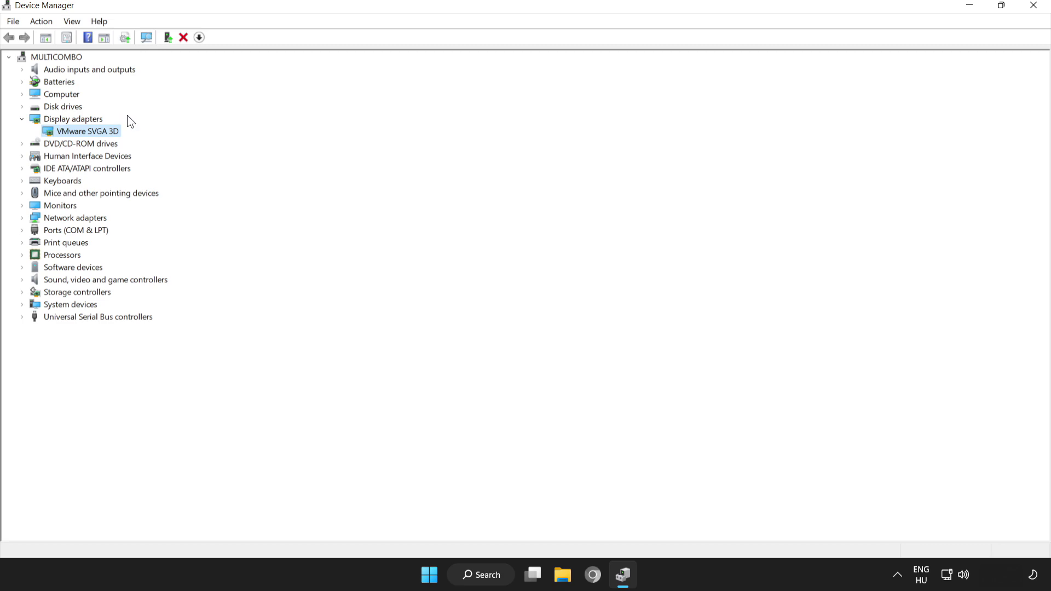
{"action": "right_click", "coordinate": [80, 131]}
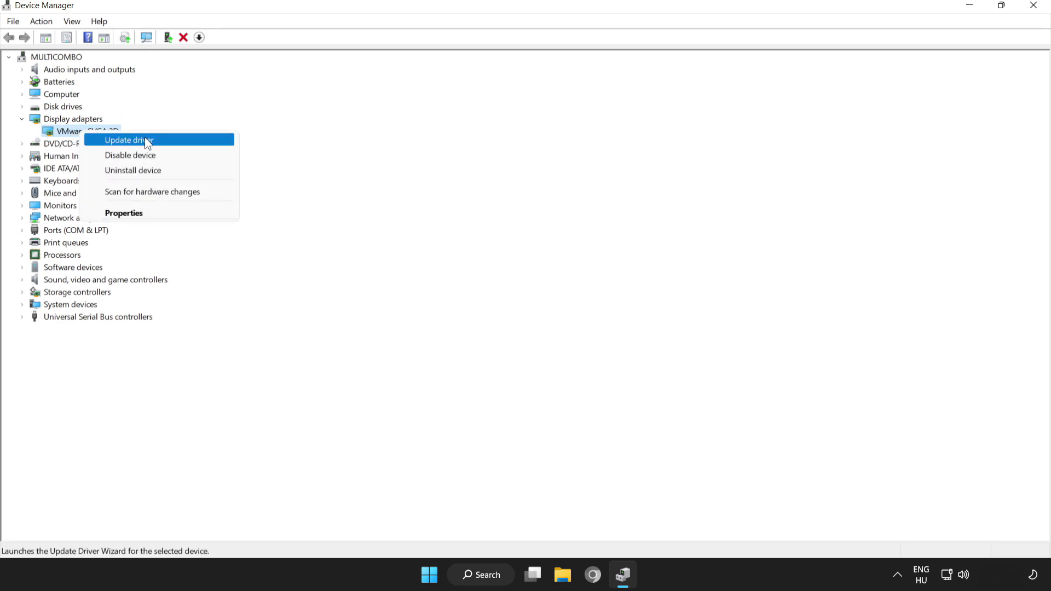
- Search automatically for a newer VMware SVGA 3D driver, dismiss the result and close Device Manager
{"action": "left_click", "coordinate": [129, 142]}
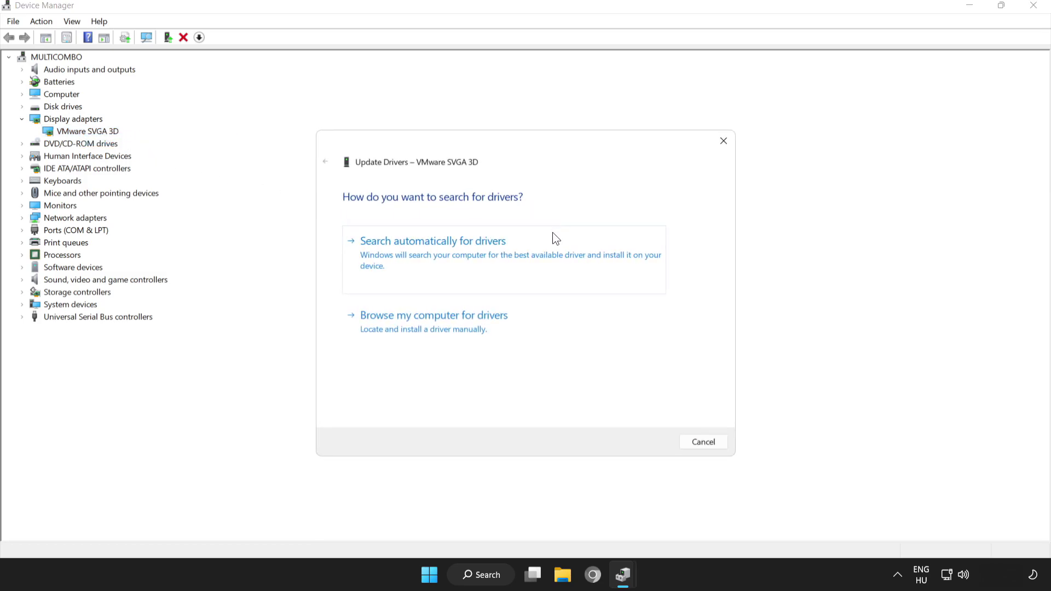
{"action": "left_click", "coordinate": [446, 246]}
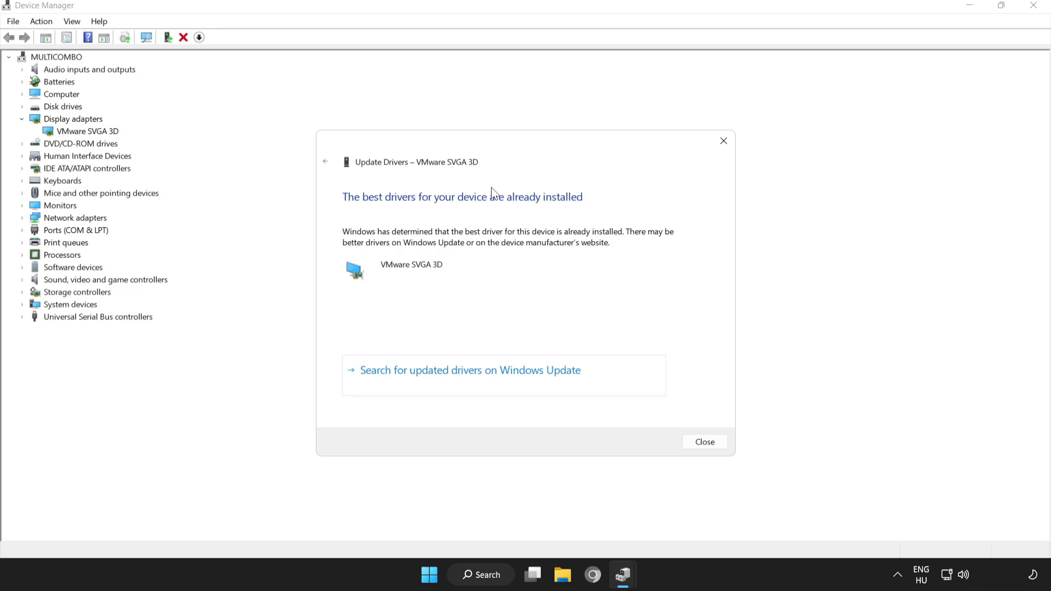
{"action": "left_click", "coordinate": [704, 443]}
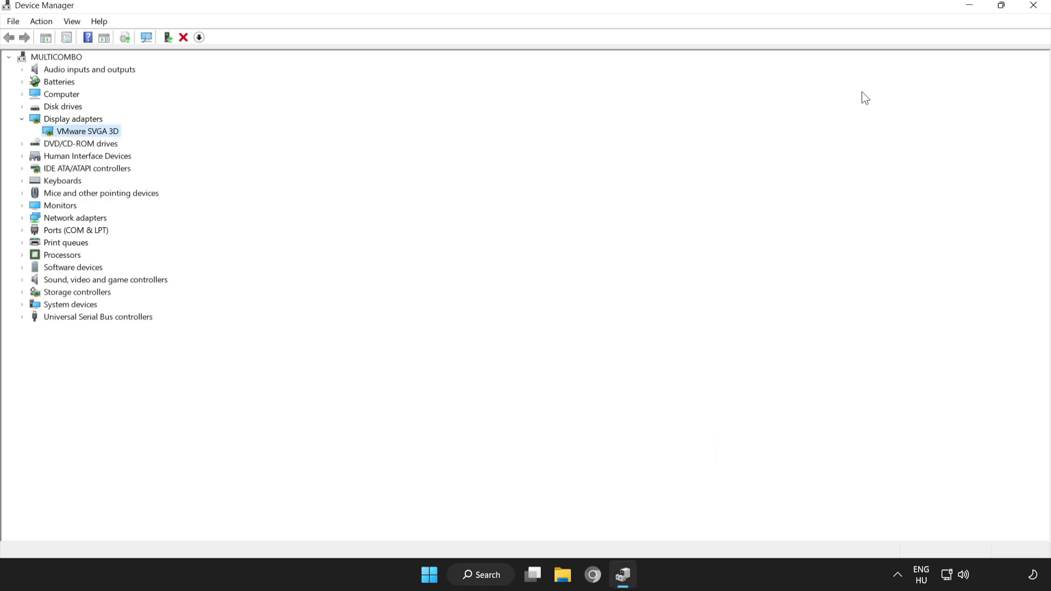
{"action": "left_click", "coordinate": [1033, 8]}
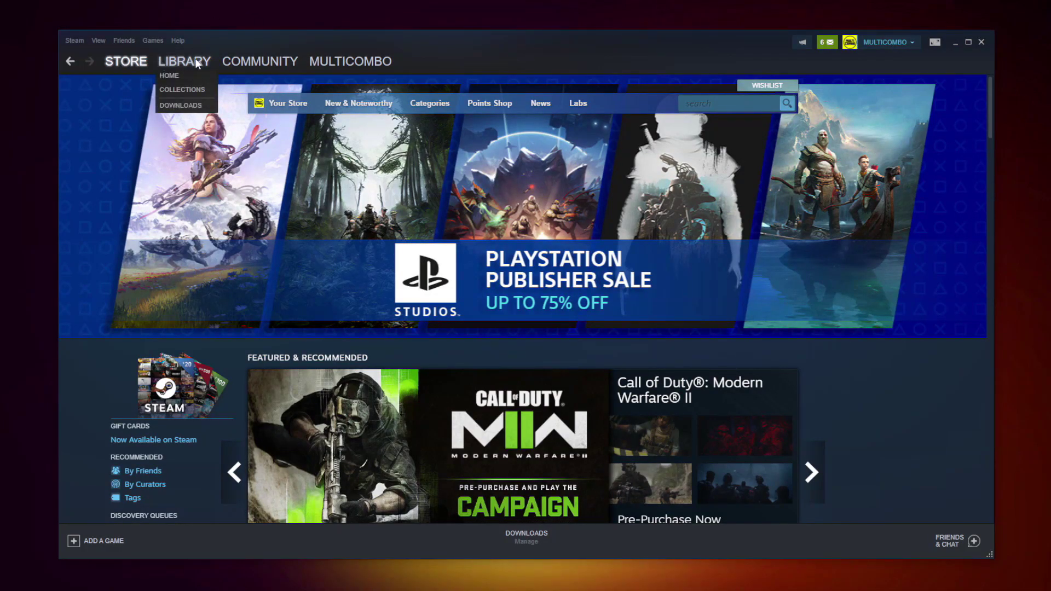
- Go to the Steam library and open the Properties of EA FC 24
{"action": "left_click", "coordinate": [180, 59]}
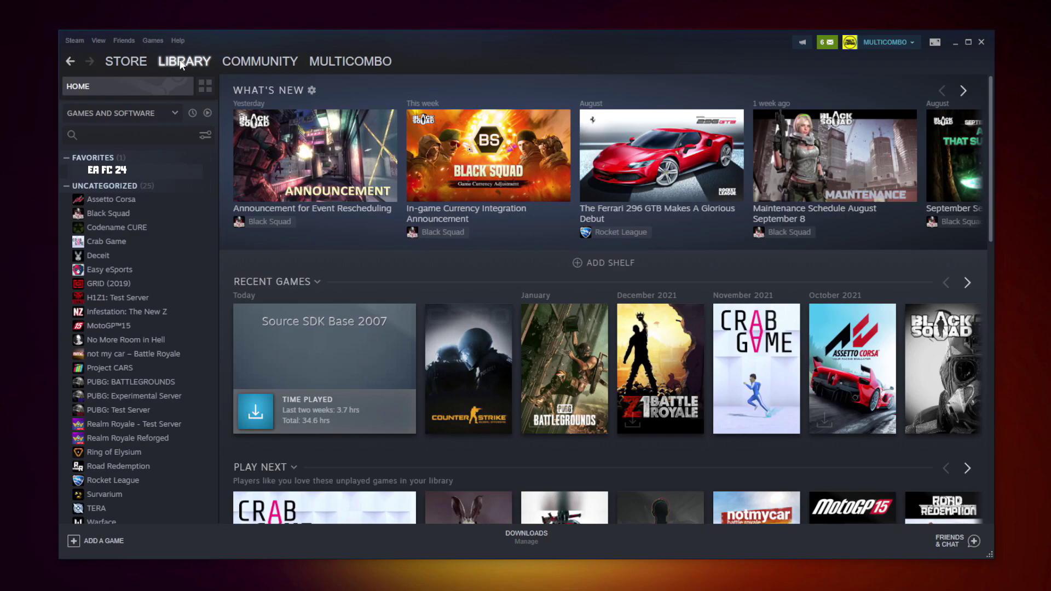
{"action": "right_click", "coordinate": [197, 180]}
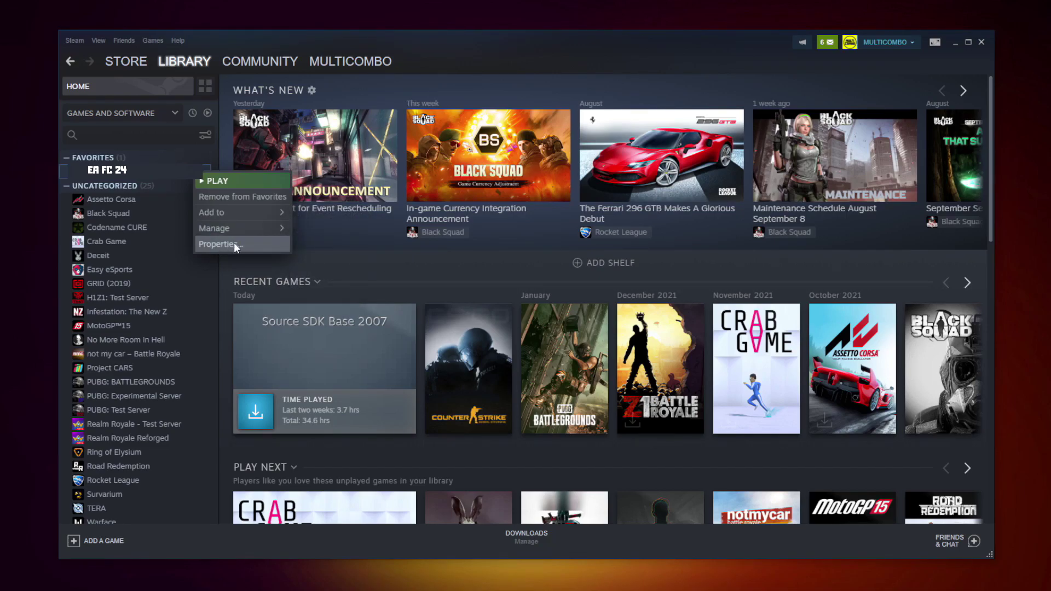
{"action": "left_click", "coordinate": [233, 242]}
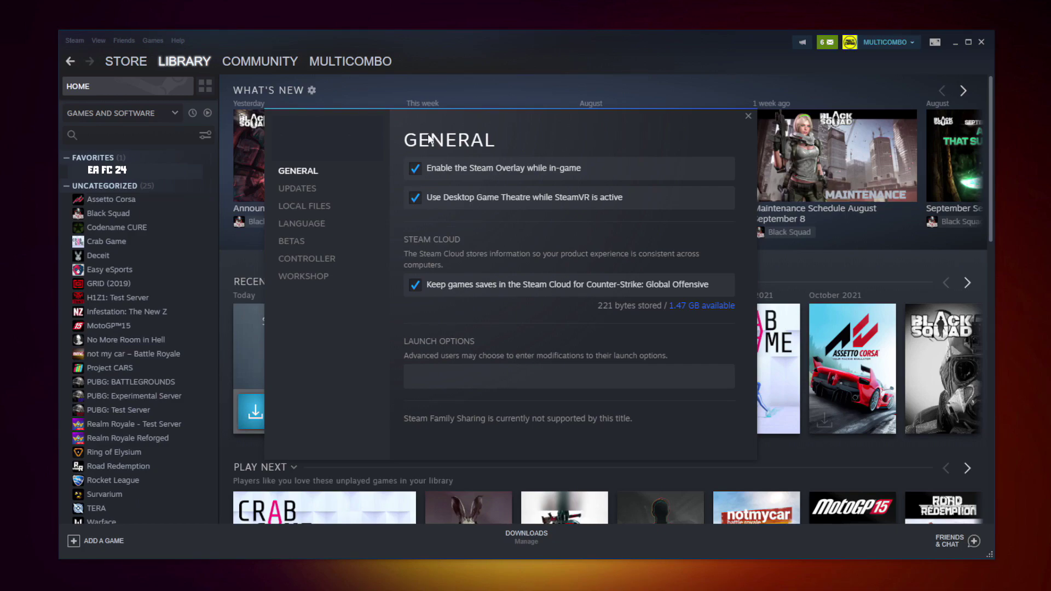
- From Local Files, verify the integrity of EA FC 24's game files
{"action": "left_click", "coordinate": [308, 210]}
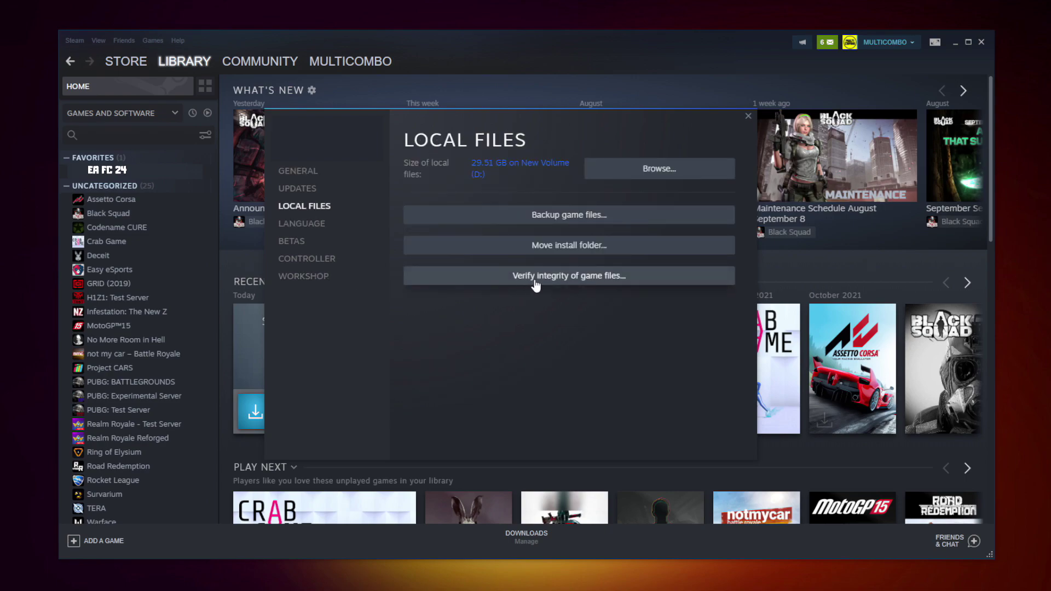
{"action": "left_click", "coordinate": [573, 283]}
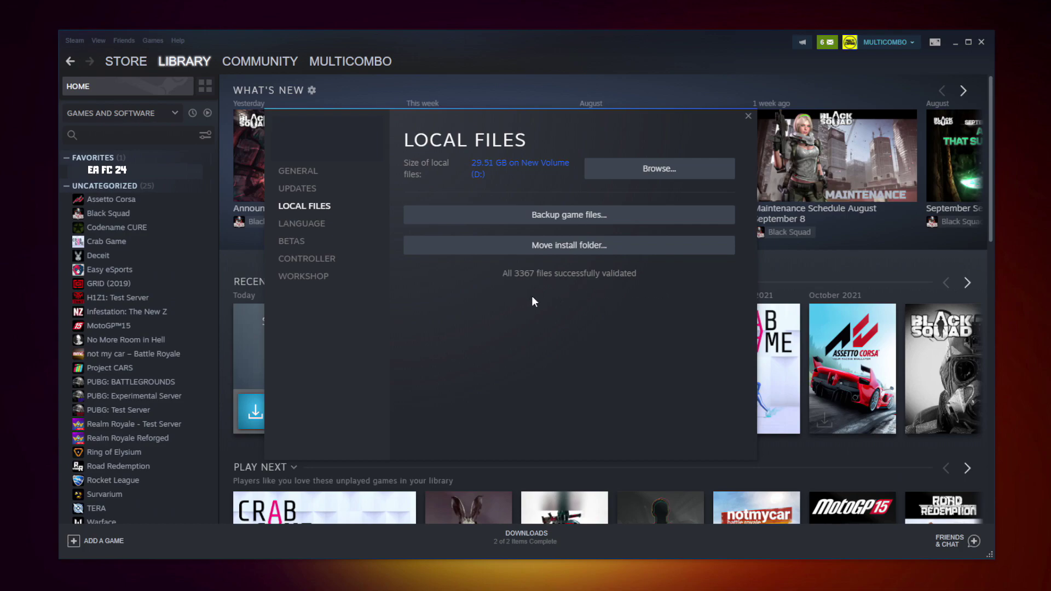
- Browse to the install folder and open the EA FC 24 application's Properties
{"action": "left_click", "coordinate": [679, 179]}
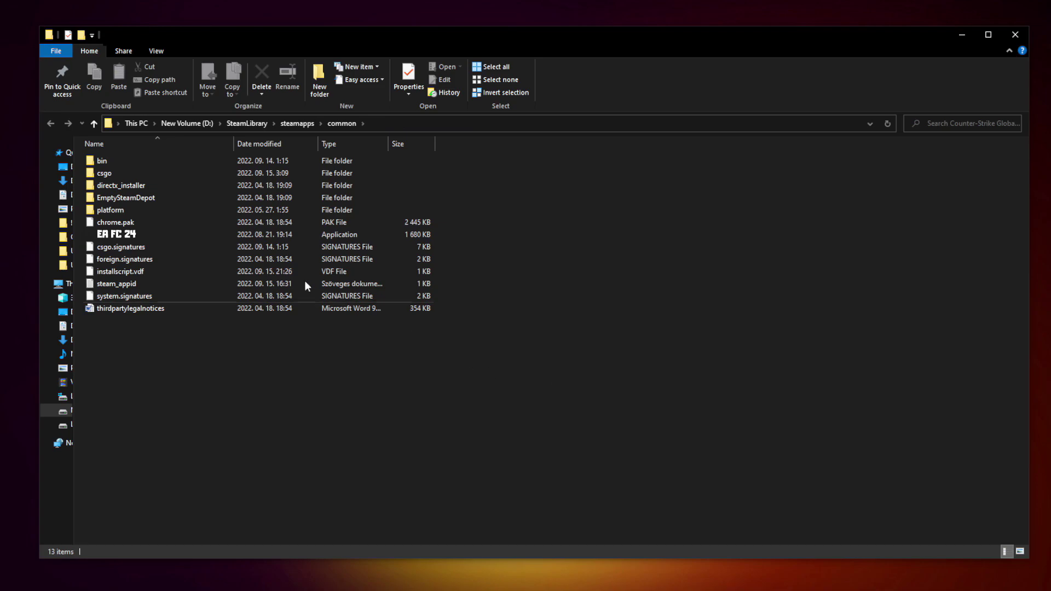
{"action": "left_click", "coordinate": [200, 234]}
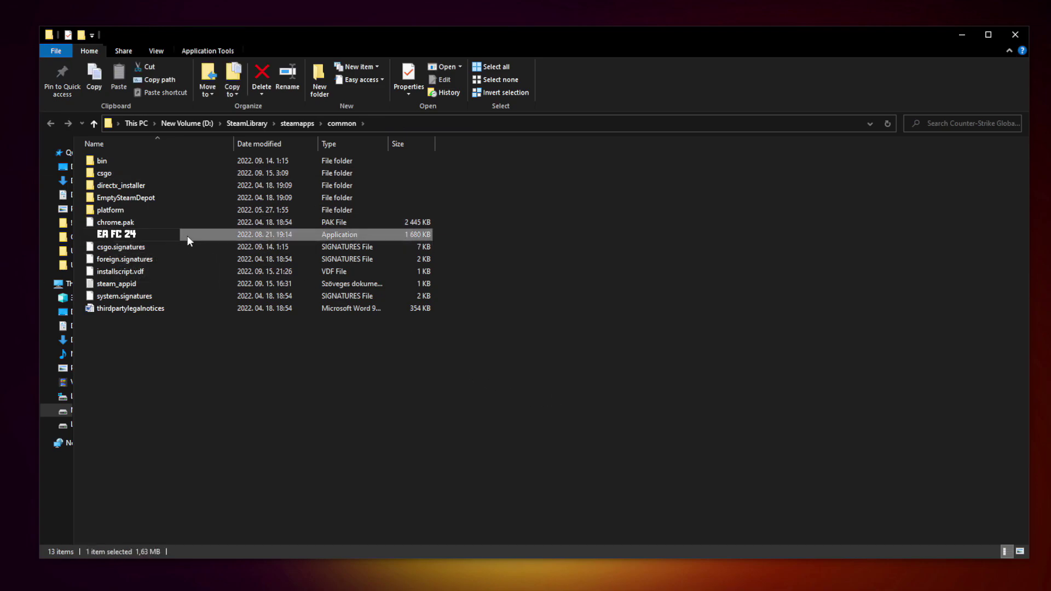
{"action": "right_click", "coordinate": [210, 233]}
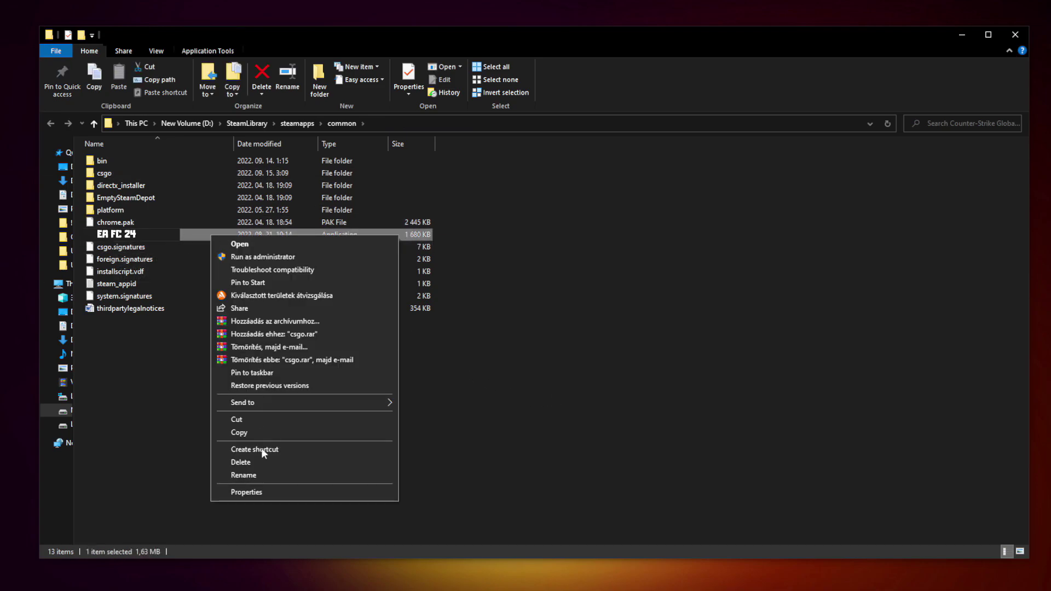
{"action": "left_click", "coordinate": [303, 490]}
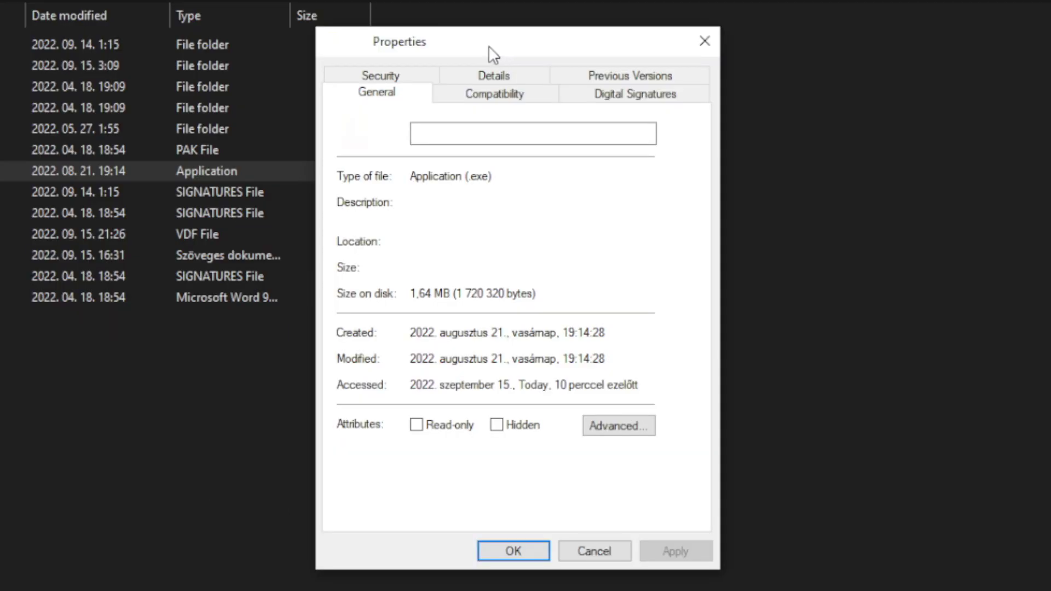
- Set Windows 8 compatibility mode, disable fullscreen optimizations, run as administrator, and apply
{"action": "left_click", "coordinate": [493, 97]}
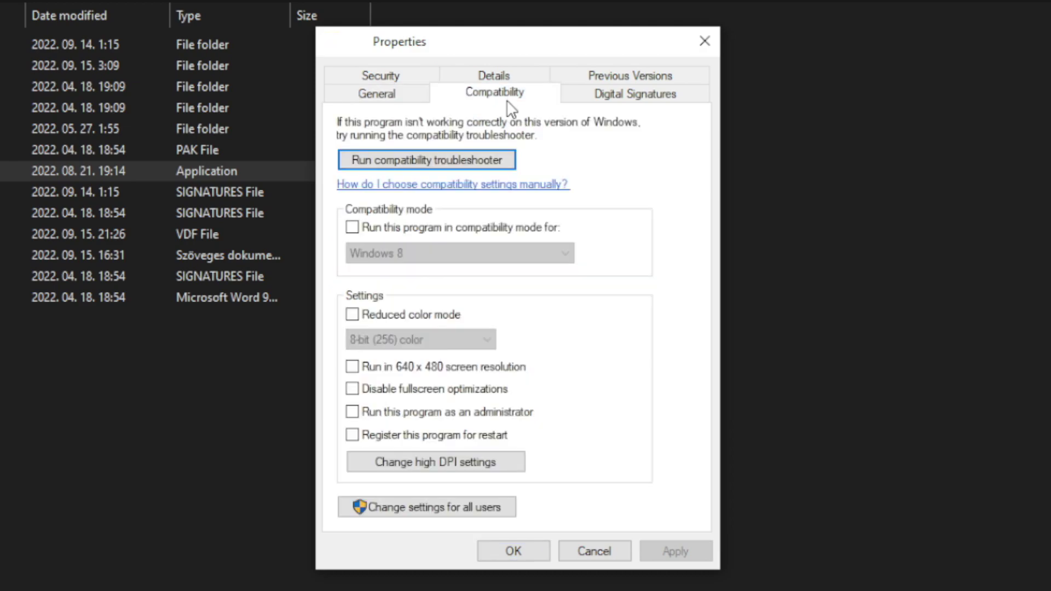
{"action": "left_click", "coordinate": [362, 231]}
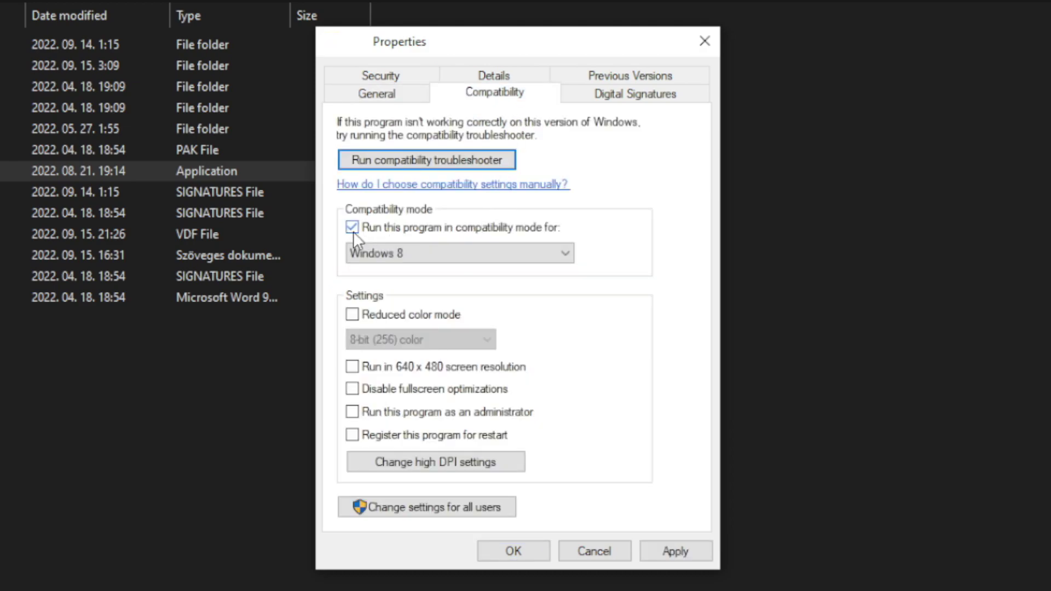
{"action": "left_click", "coordinate": [406, 251]}
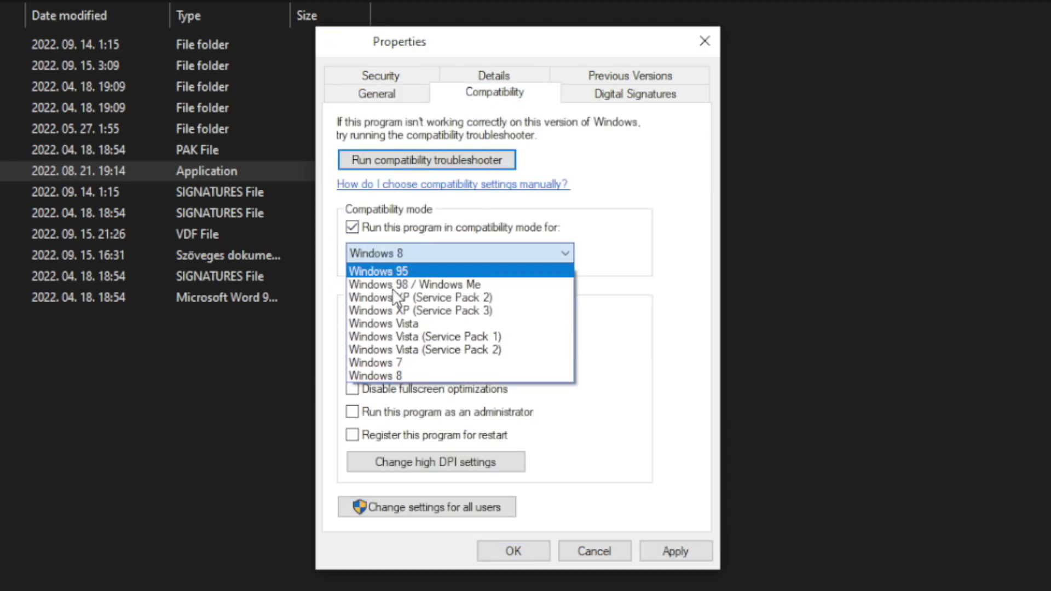
{"action": "left_click", "coordinate": [403, 374]}
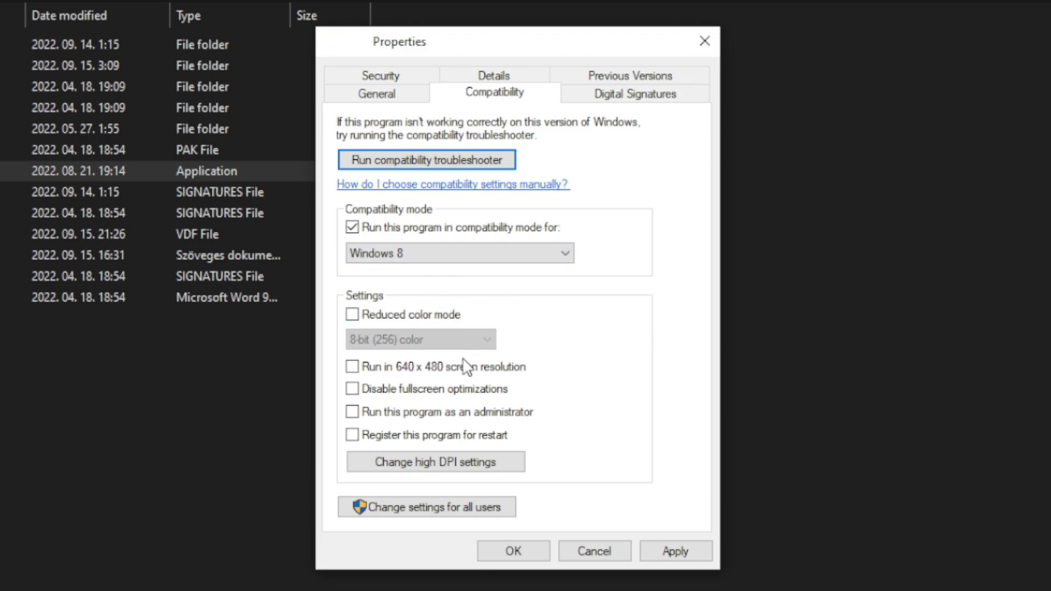
{"action": "left_click", "coordinate": [425, 394]}
{"action": "left_click", "coordinate": [506, 419]}
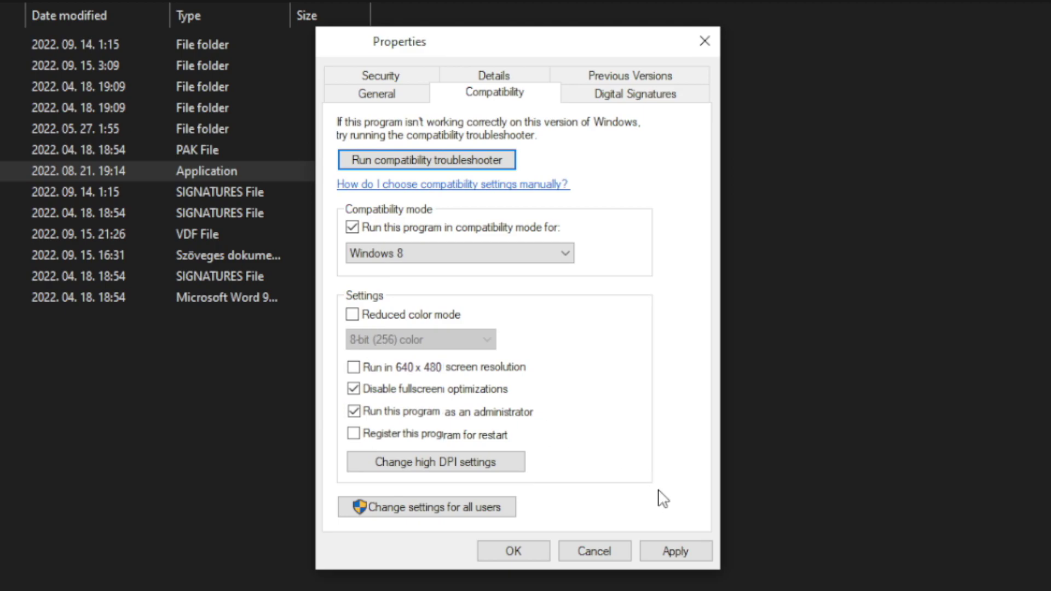
{"action": "left_click", "coordinate": [682, 548]}
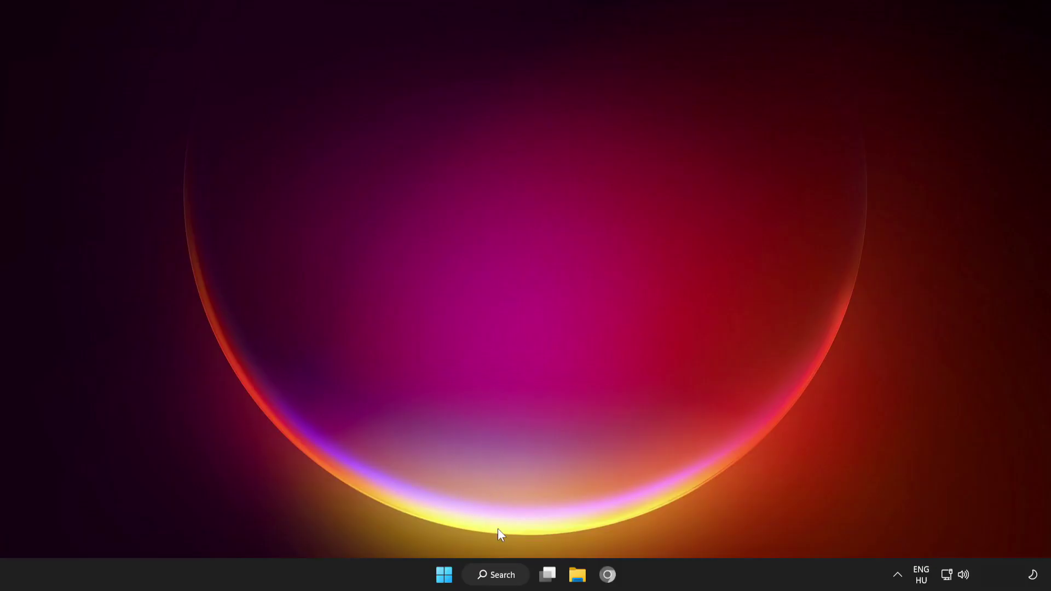
- Search Windows for 'update' and open the Check for updates settings page
{"action": "left_click", "coordinate": [490, 576]}
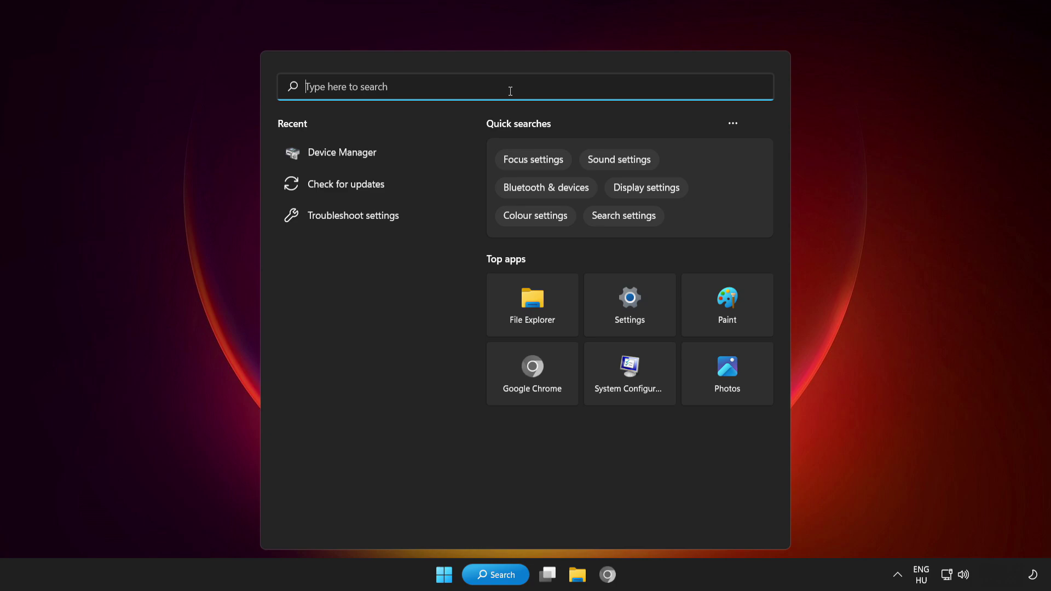
{"action": "type", "text": "update"}
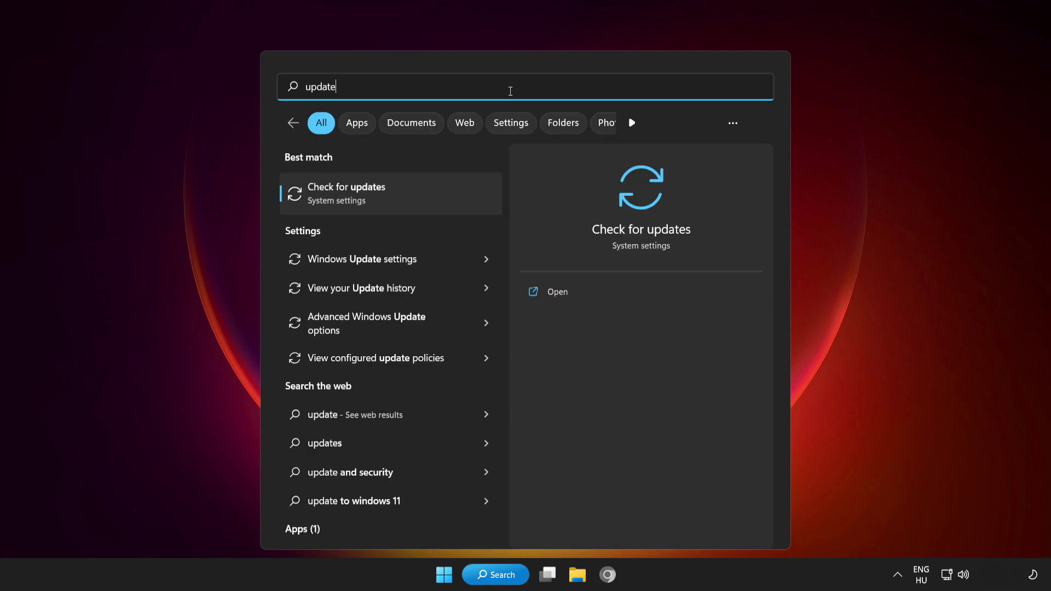
{"action": "left_click", "coordinate": [414, 191]}
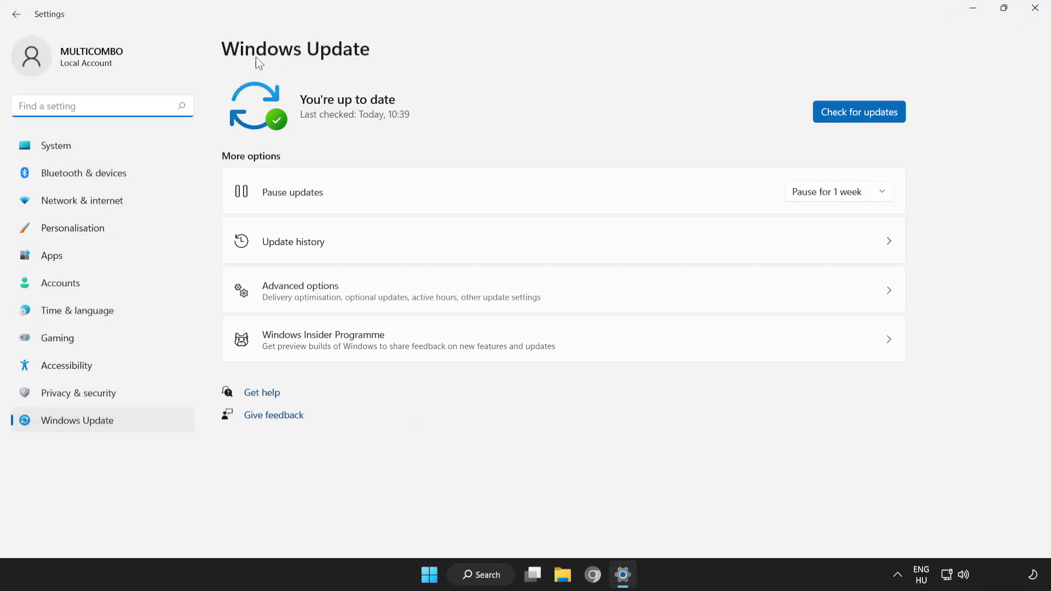
- Check for new Windows updates, confirm the PC is up to date, and close Settings
{"action": "left_click", "coordinate": [860, 115]}
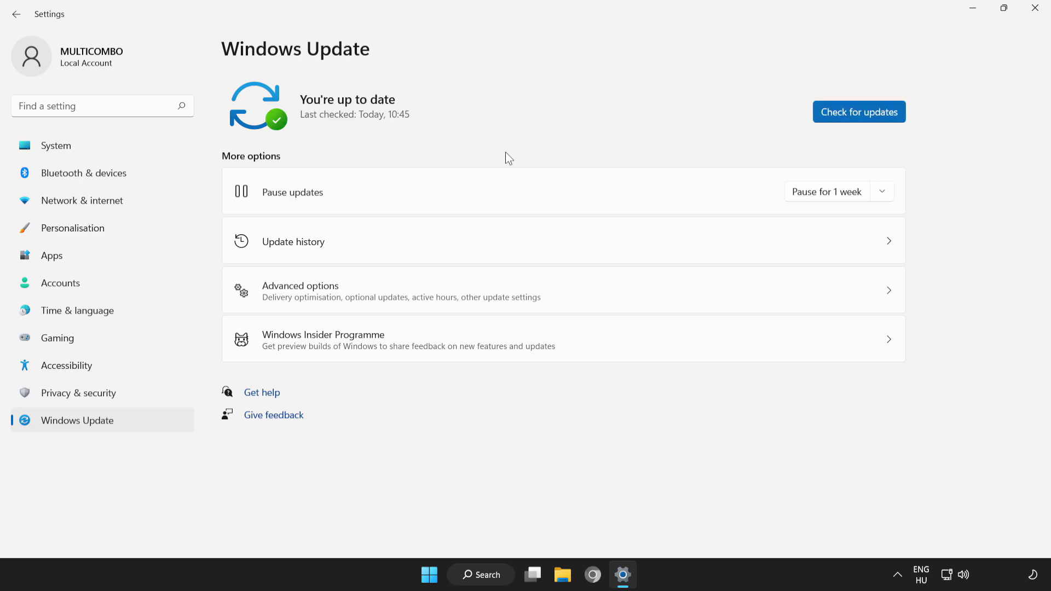
{"action": "left_click", "coordinate": [1033, 17]}
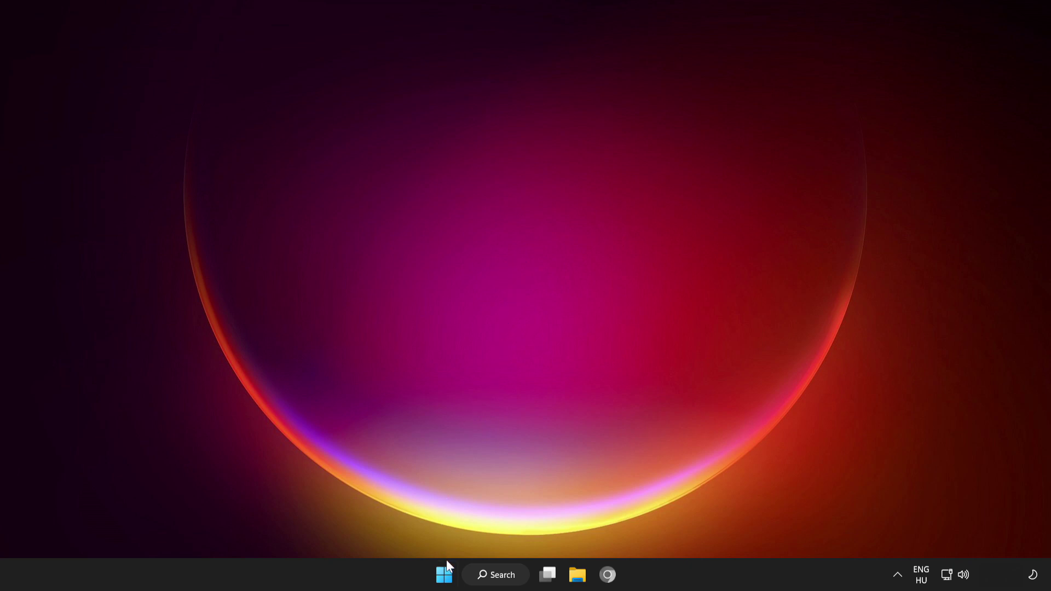
- Launch Task Manager from the Start button's Win+X menu
{"action": "right_click", "coordinate": [444, 578]}
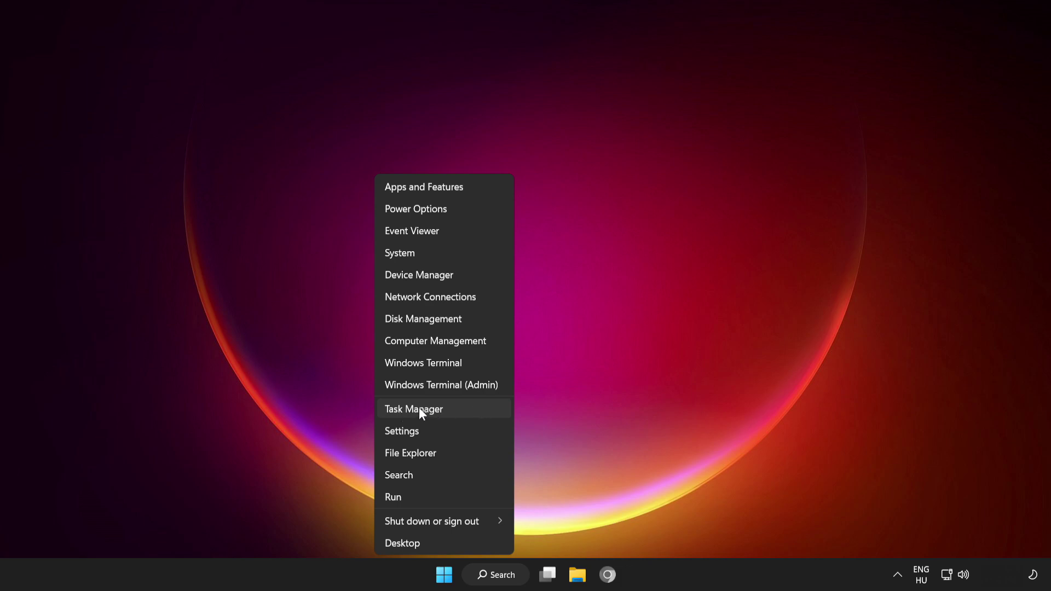
{"action": "left_click", "coordinate": [478, 415]}
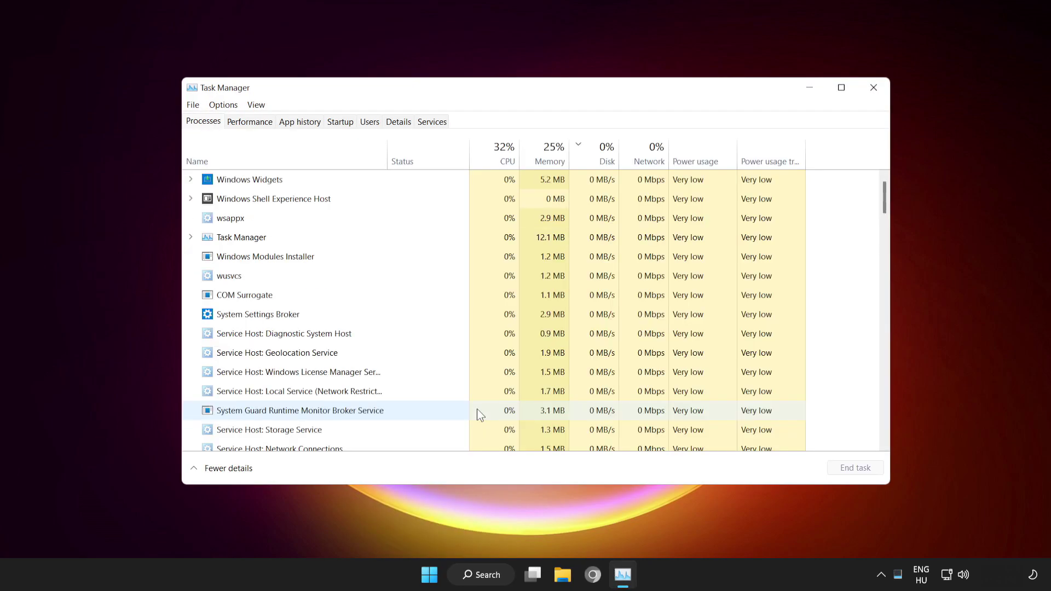
- Disable Cortana and Microsoft Edge in the Startup apps list
{"action": "left_click", "coordinate": [339, 125]}
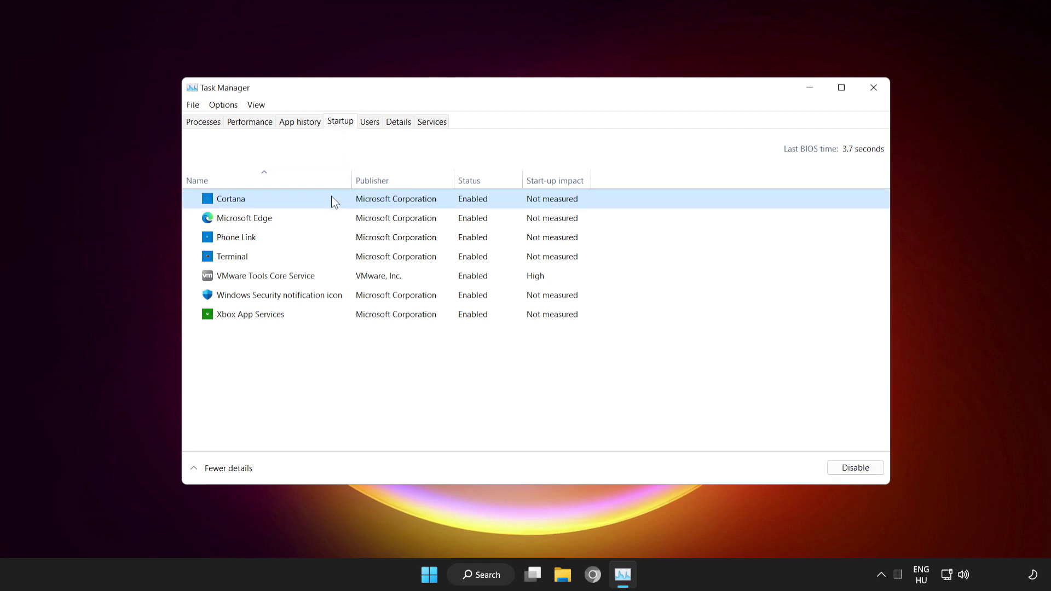
{"action": "left_click", "coordinate": [857, 469]}
{"action": "left_click", "coordinate": [308, 218]}
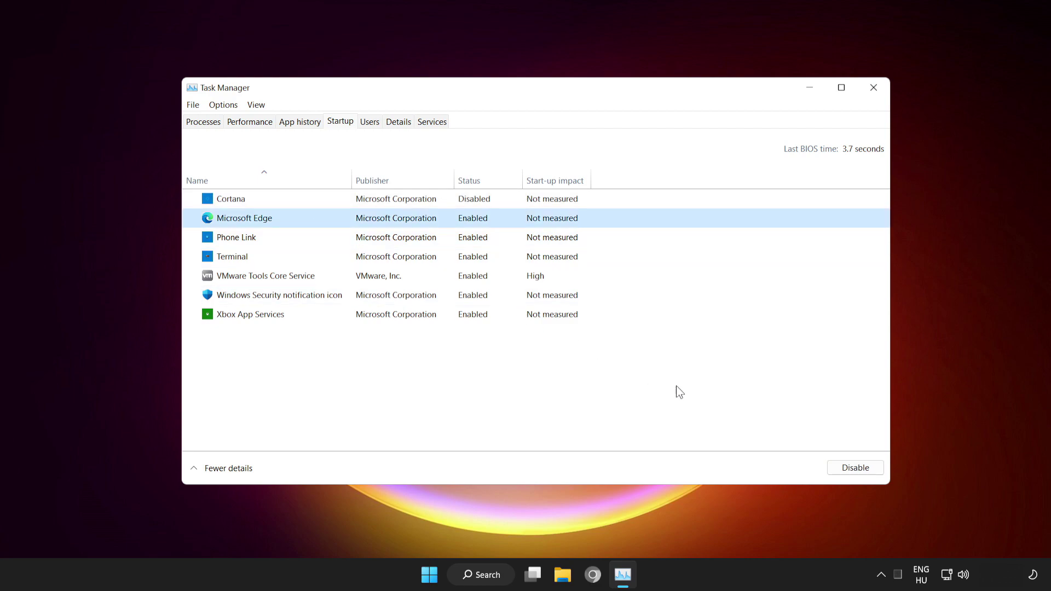
{"action": "left_click", "coordinate": [858, 469]}
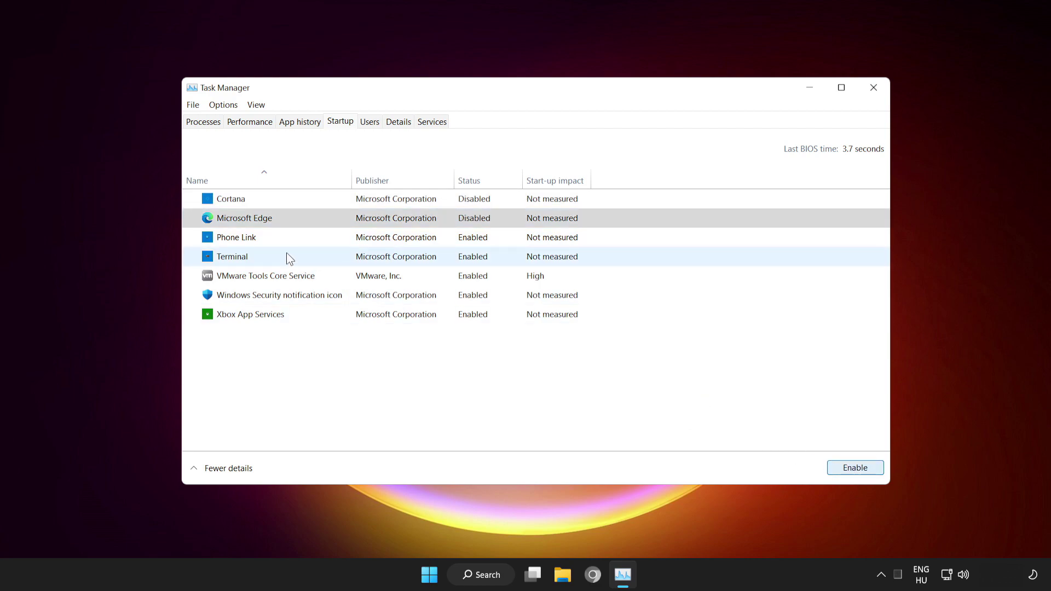
- Disable Phone Link and Terminal at startup, then close Task Manager
{"action": "left_click", "coordinate": [286, 239]}
{"action": "left_click", "coordinate": [848, 465]}
{"action": "left_click", "coordinate": [313, 261]}
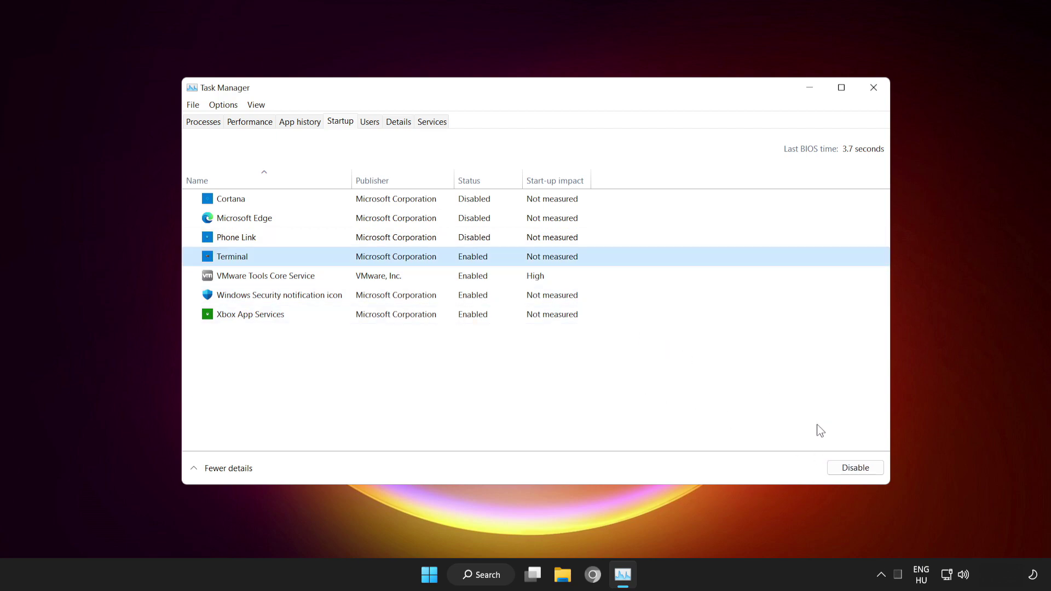
{"action": "left_click", "coordinate": [859, 467]}
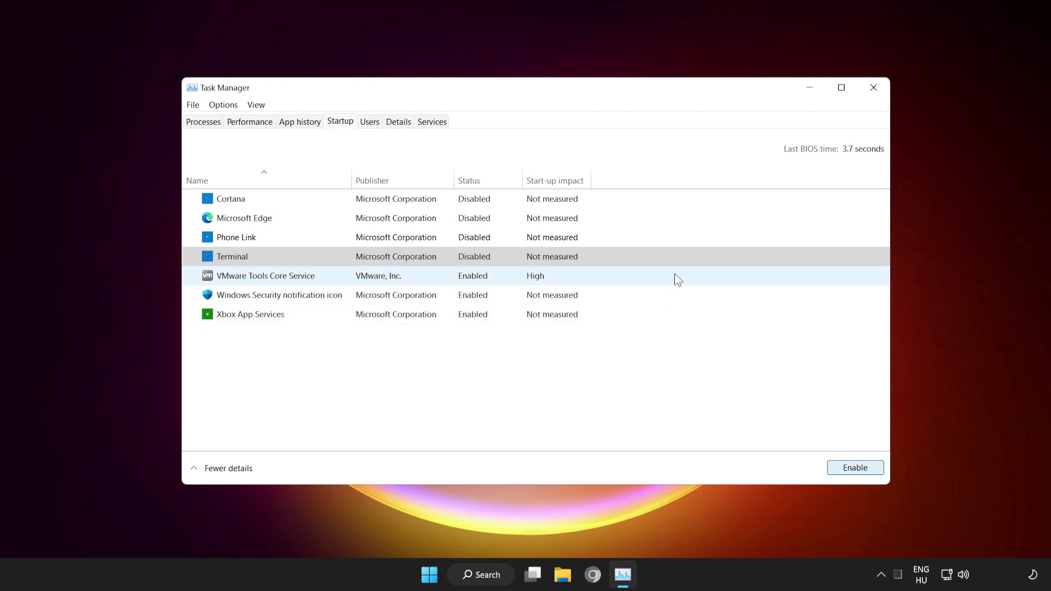
{"action": "left_click", "coordinate": [871, 90]}
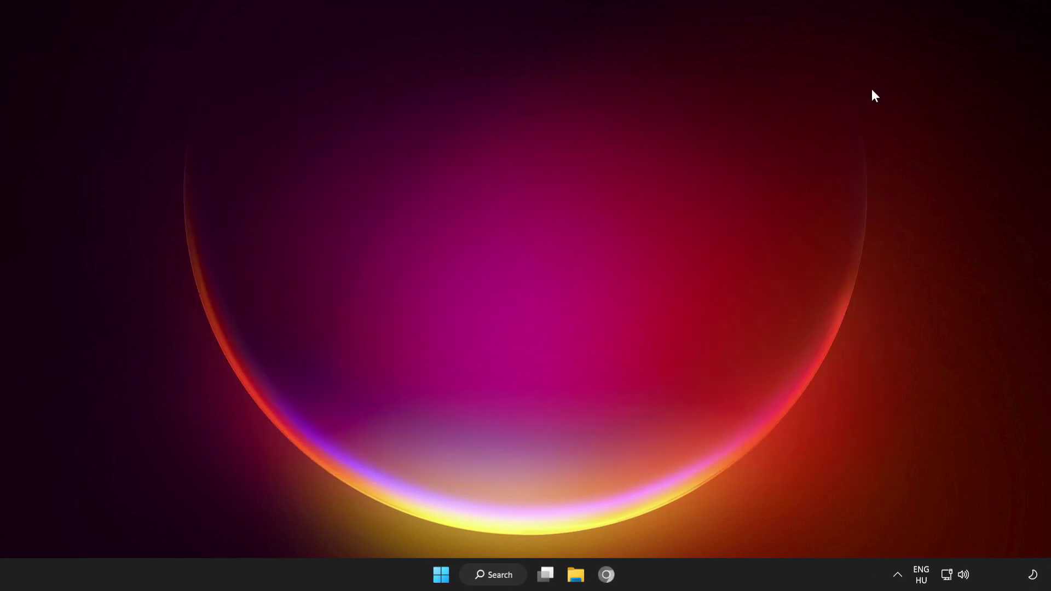
- Bring up the Start menu power options to restart the PC
{"action": "left_click", "coordinate": [447, 575]}
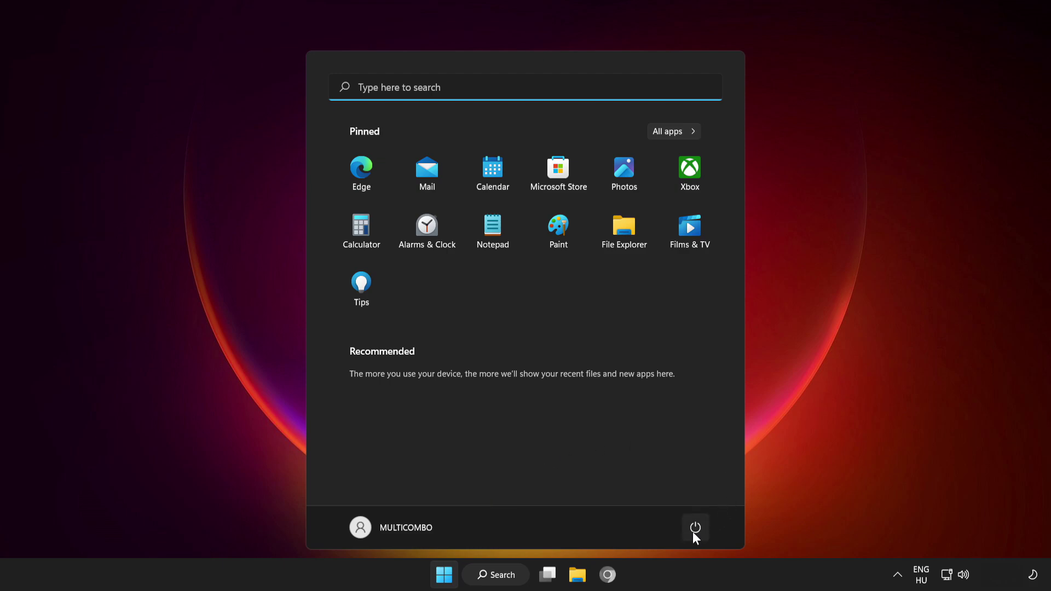
{"action": "left_click", "coordinate": [694, 527]}
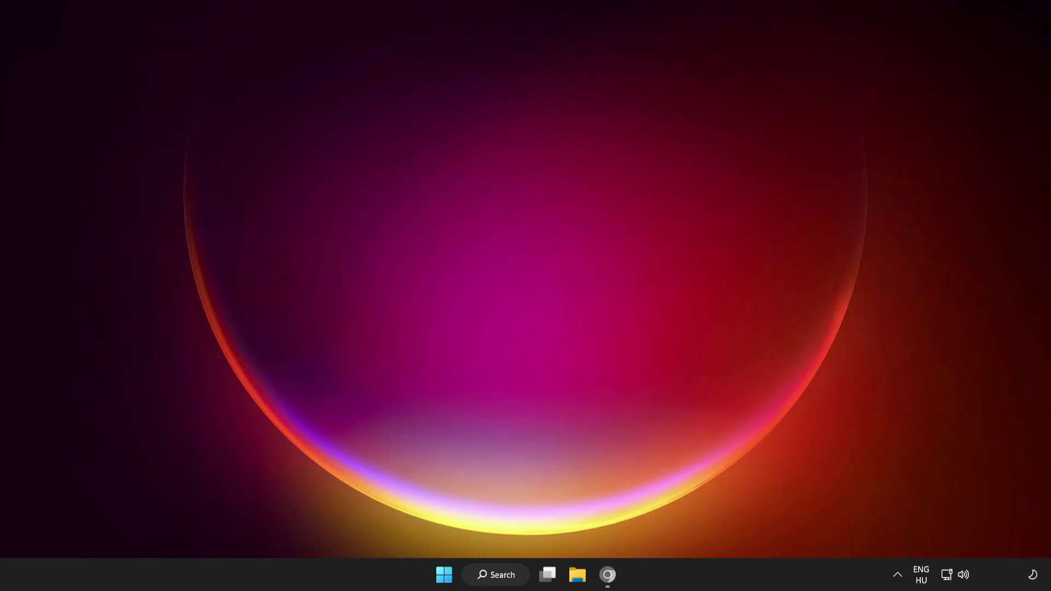
- Return to the DirectX End-User Runtime page and download dxwebsetup.exe
{"action": "left_click", "coordinate": [607, 578]}
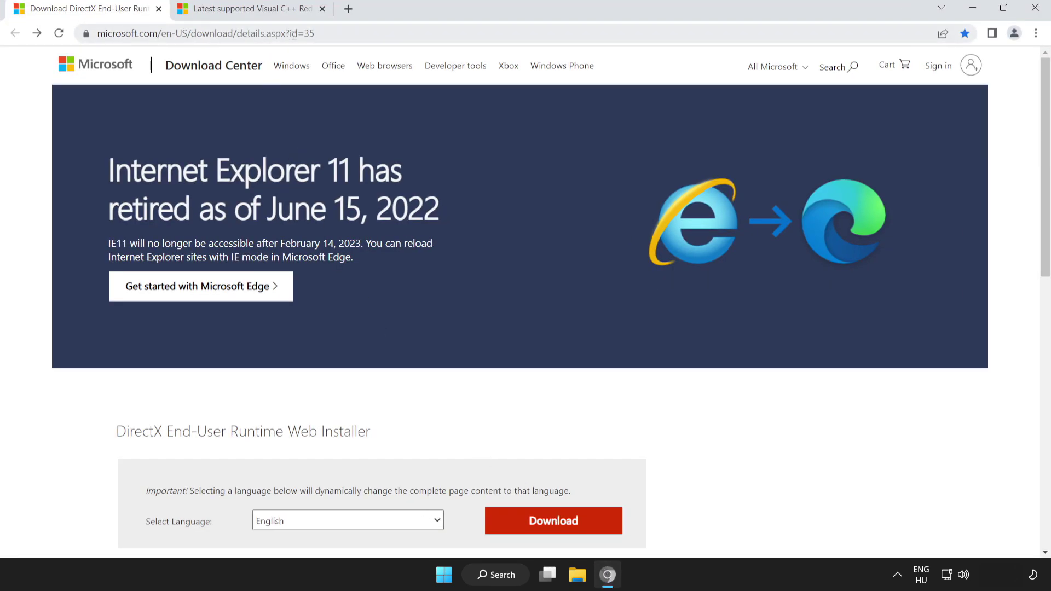
{"action": "left_click", "coordinate": [433, 32]}
{"action": "left_click", "coordinate": [432, 32]}
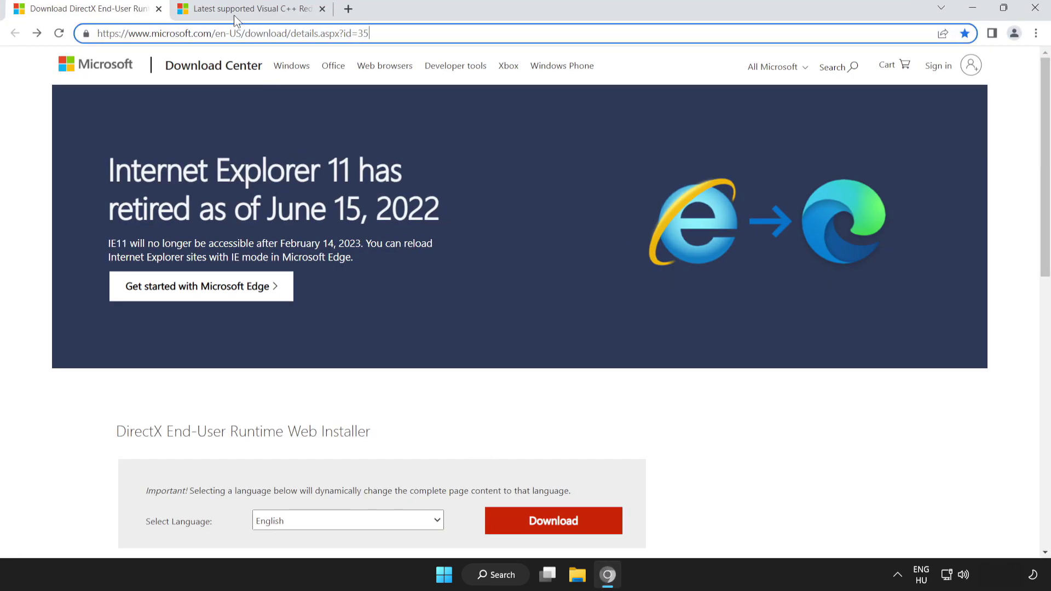
{"action": "left_click", "coordinate": [40, 173]}
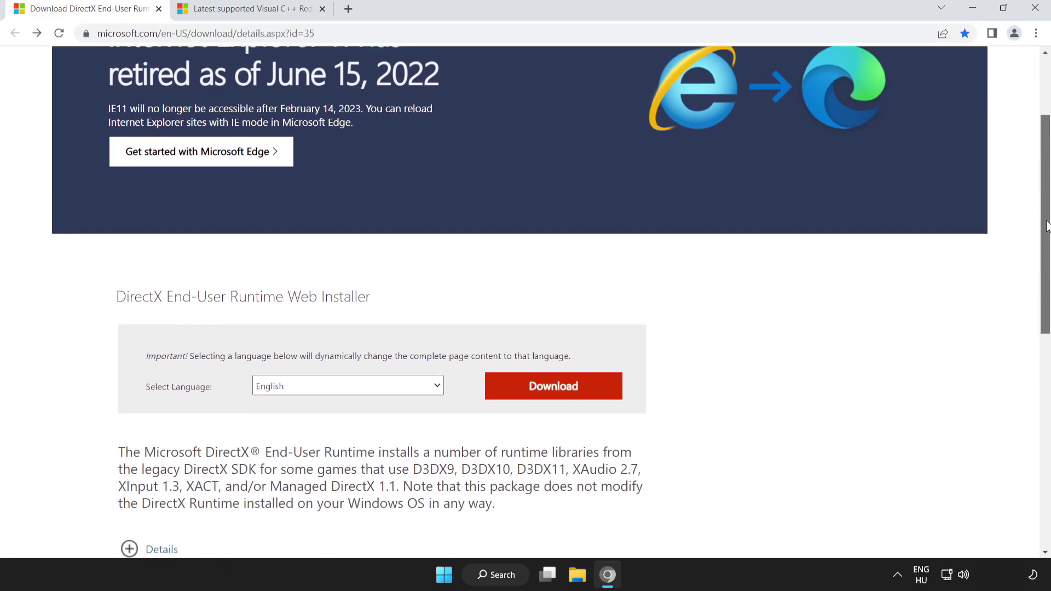
{"action": "left_click_drag", "start_coordinate": [1047, 161], "coordinate": [1048, 234]}
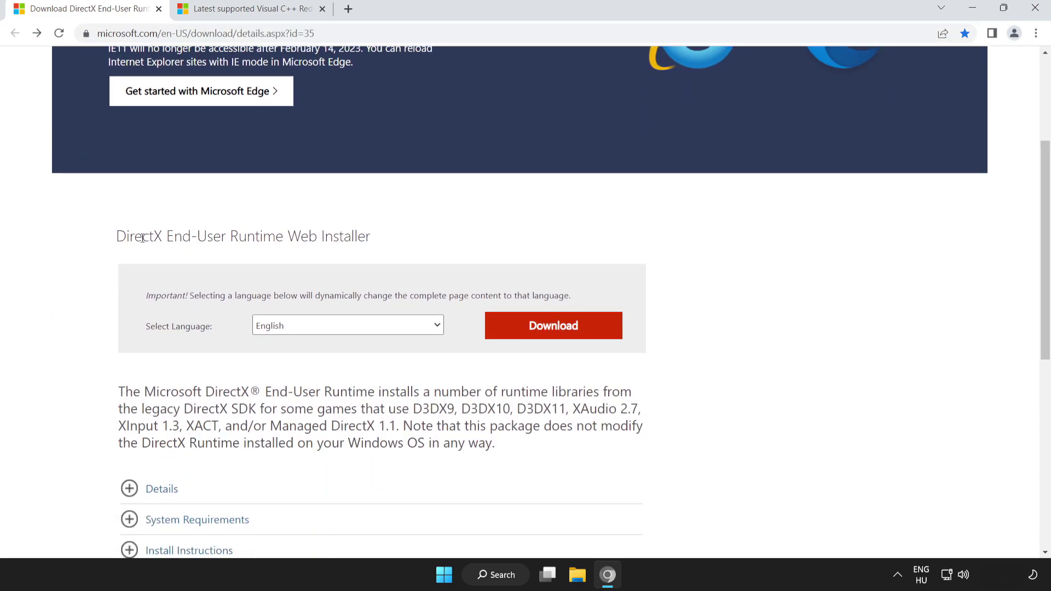
{"action": "left_click_drag", "start_coordinate": [131, 236], "coordinate": [468, 238]}
{"action": "left_click", "coordinate": [468, 240]}
{"action": "left_click", "coordinate": [557, 336]}
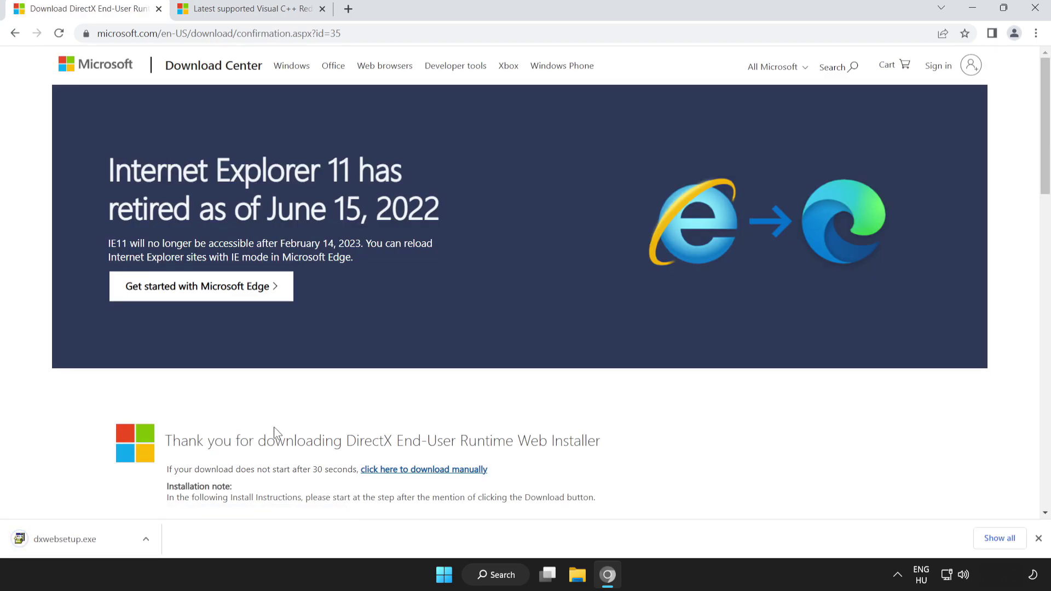
- Run dxwebsetup.exe, accept the licence, install without Bing Bar and finish setup
{"action": "left_click", "coordinate": [92, 542]}
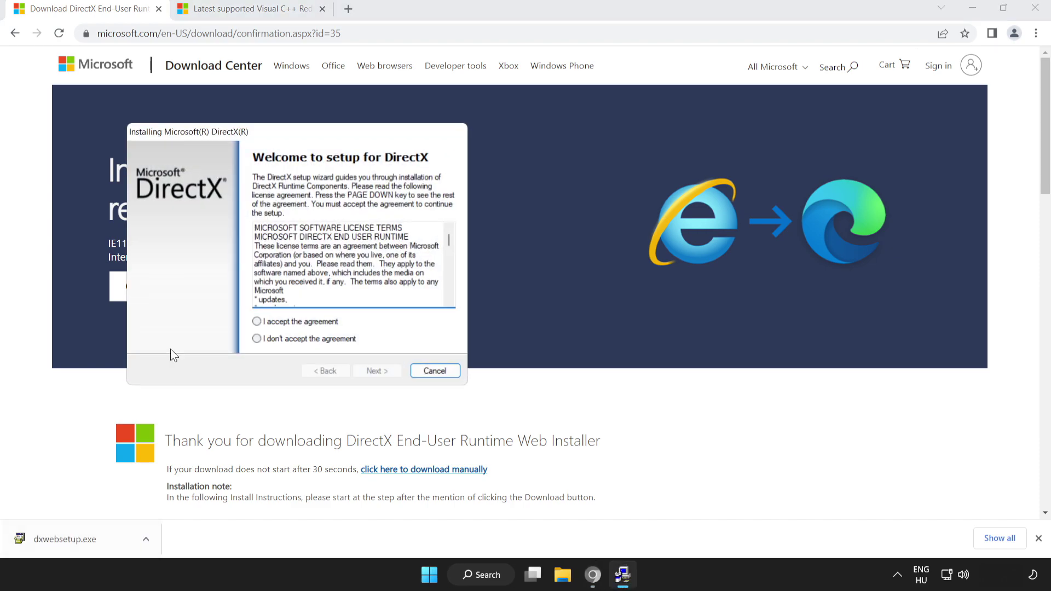
{"action": "left_click_drag", "start_coordinate": [264, 134], "coordinate": [478, 176]}
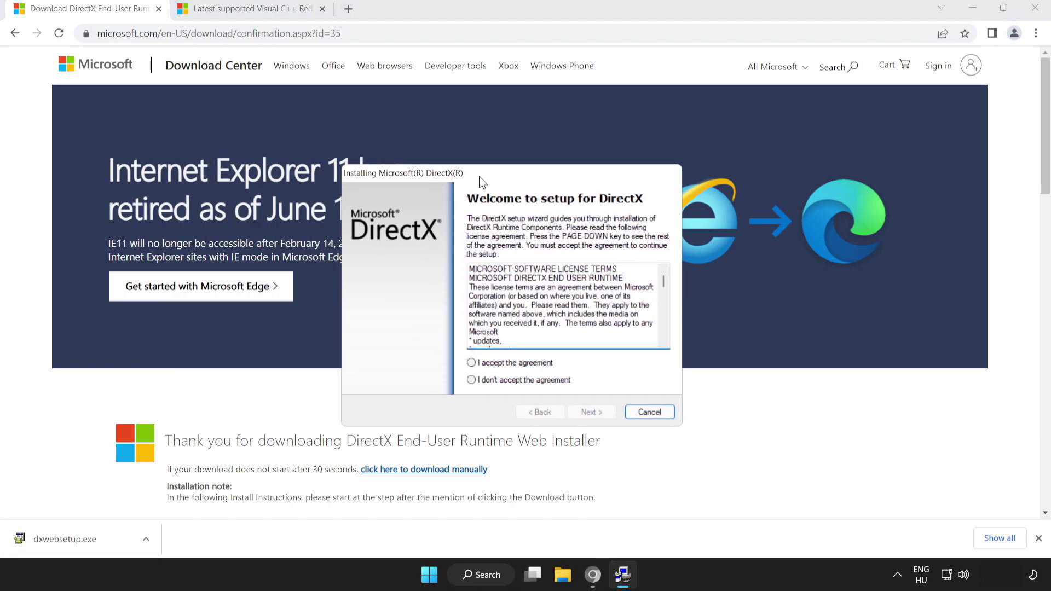
{"action": "left_click_drag", "start_coordinate": [665, 282], "coordinate": [662, 345]}
{"action": "left_click", "coordinate": [471, 363]}
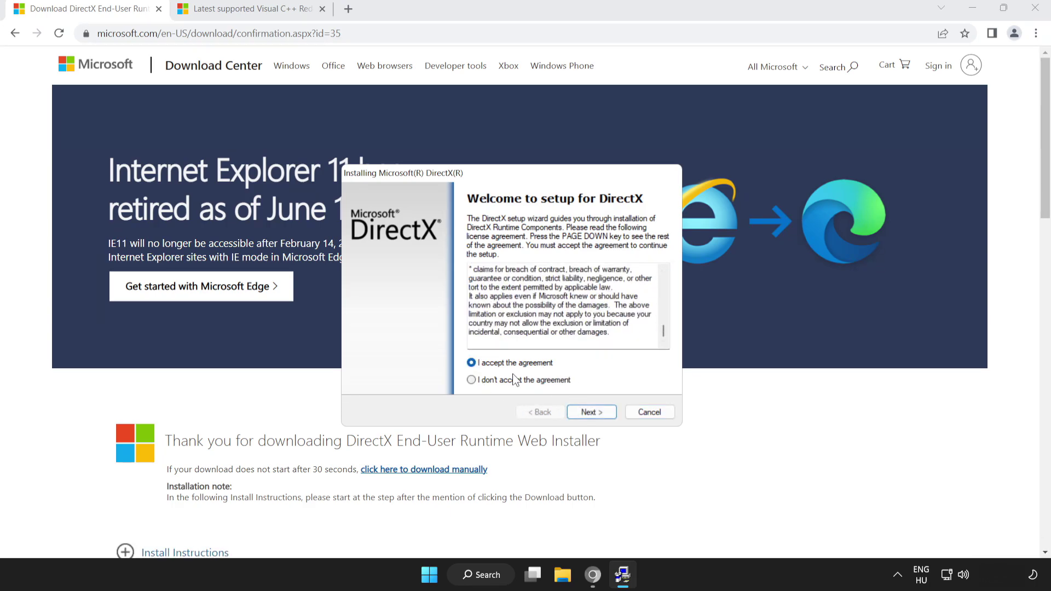
{"action": "left_click", "coordinate": [585, 412]}
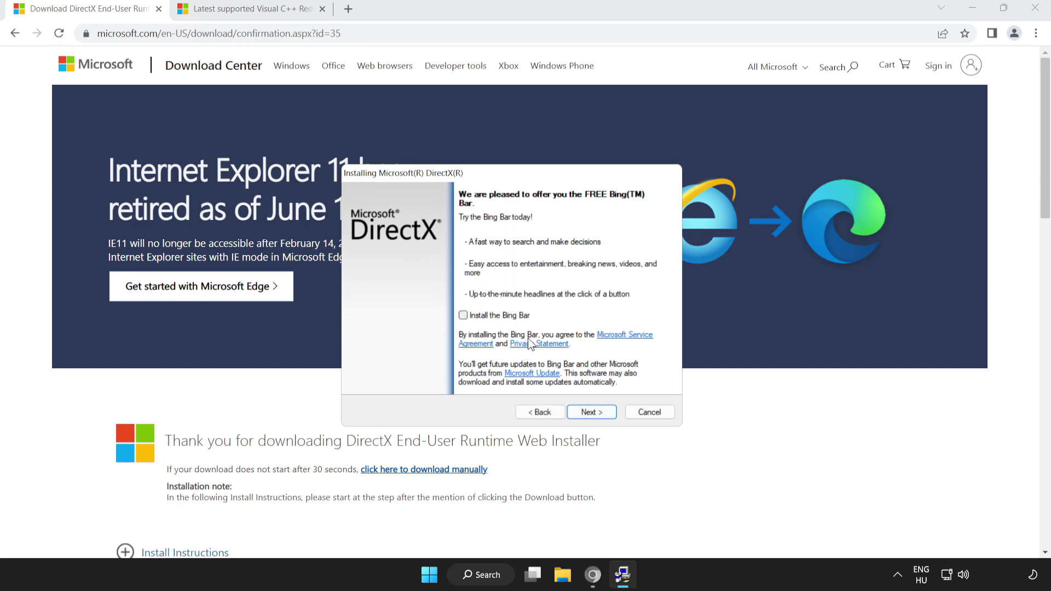
{"action": "left_click", "coordinate": [591, 413]}
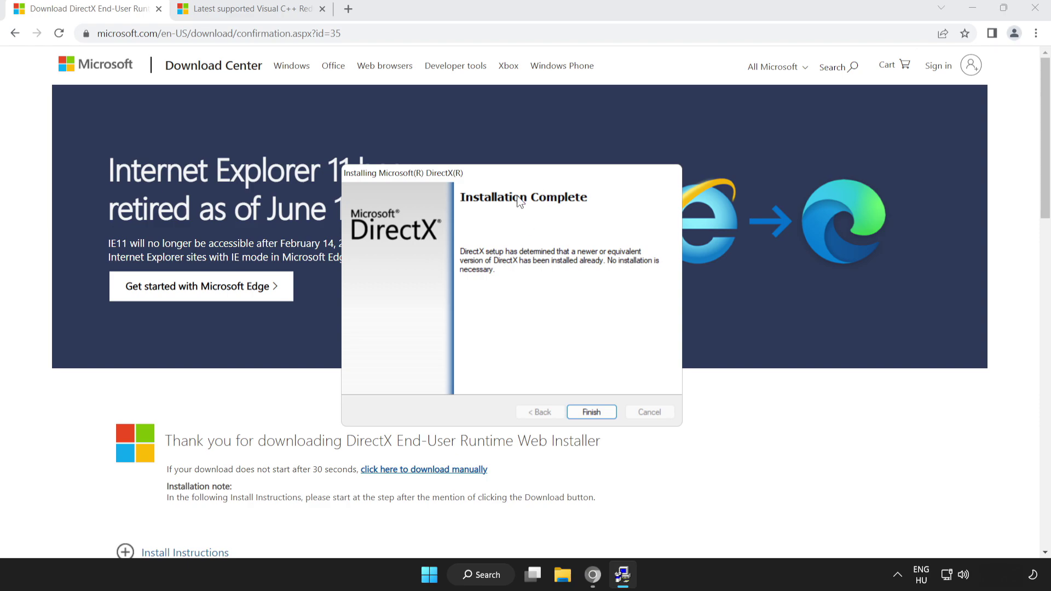
{"action": "left_click", "coordinate": [591, 410]}
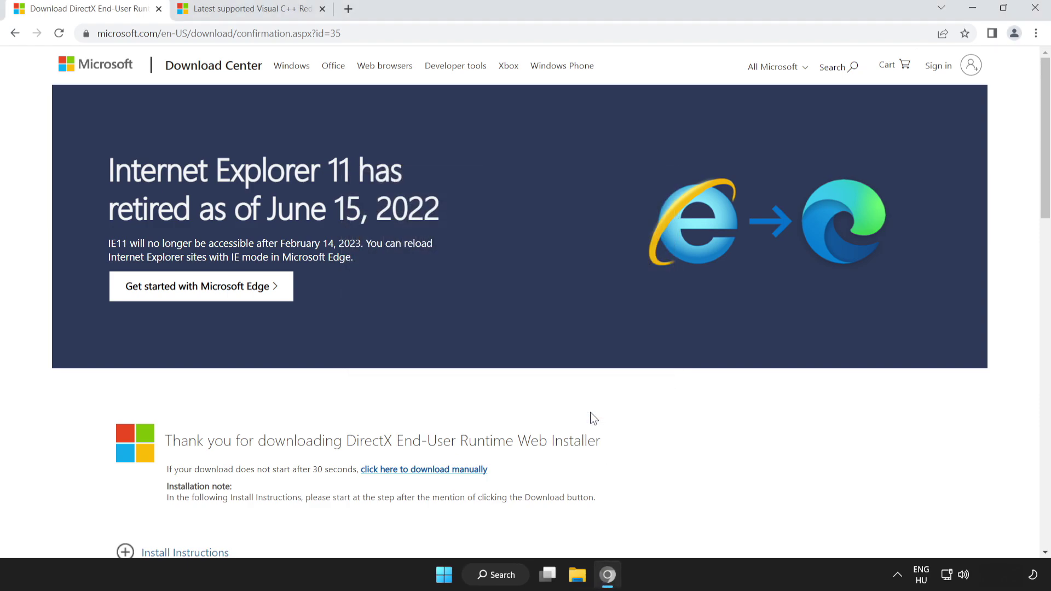
- Close the DirectX tab and locate the Visual Studio 2015–2022 redistributable table
{"action": "left_click", "coordinate": [159, 10]}
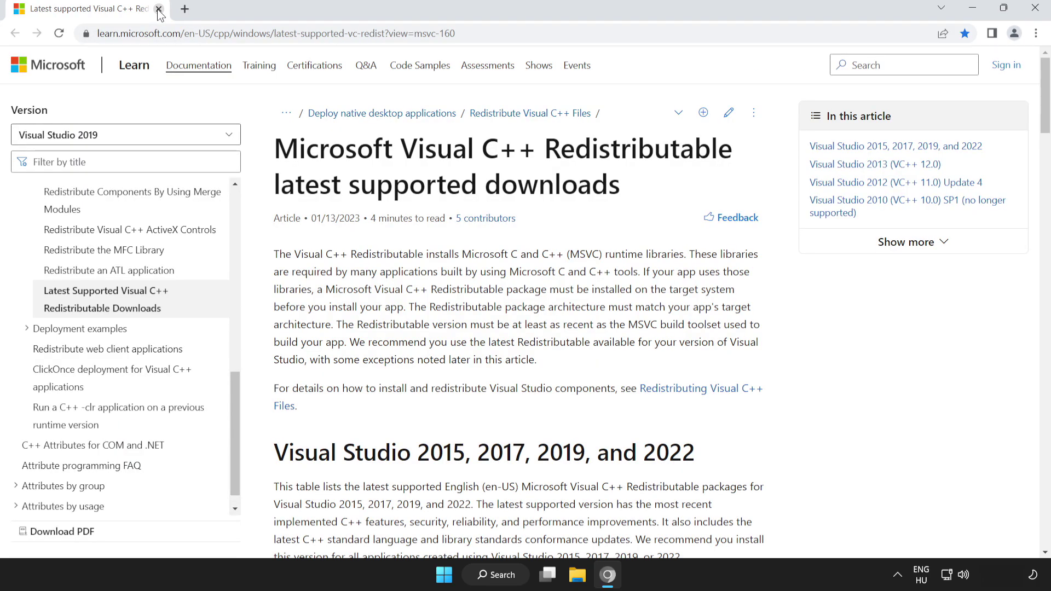
{"action": "left_click_drag", "start_coordinate": [490, 35], "coordinate": [104, 34]}
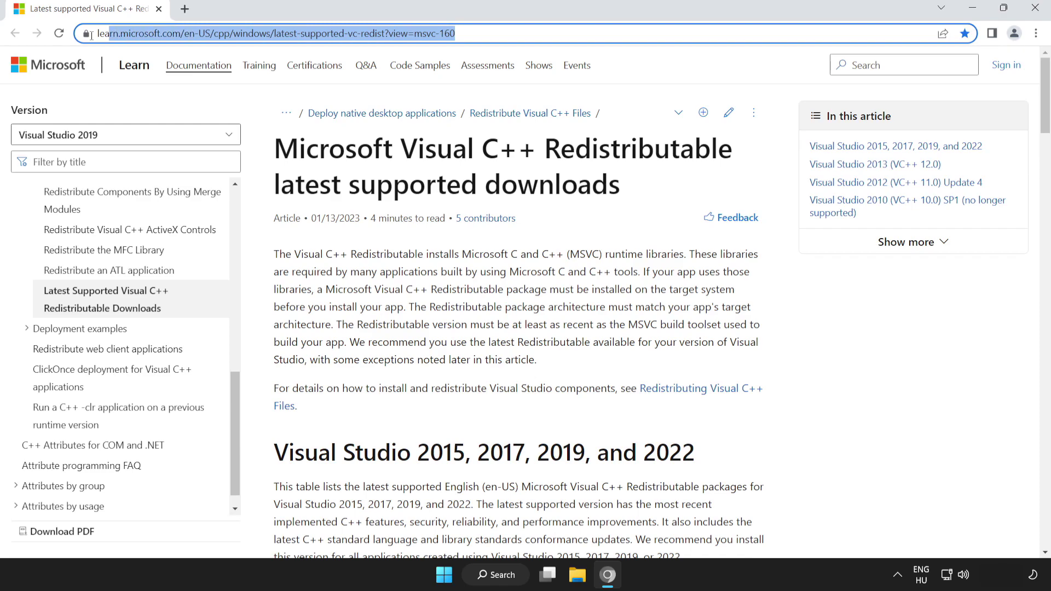
{"action": "left_click", "coordinate": [249, 147]}
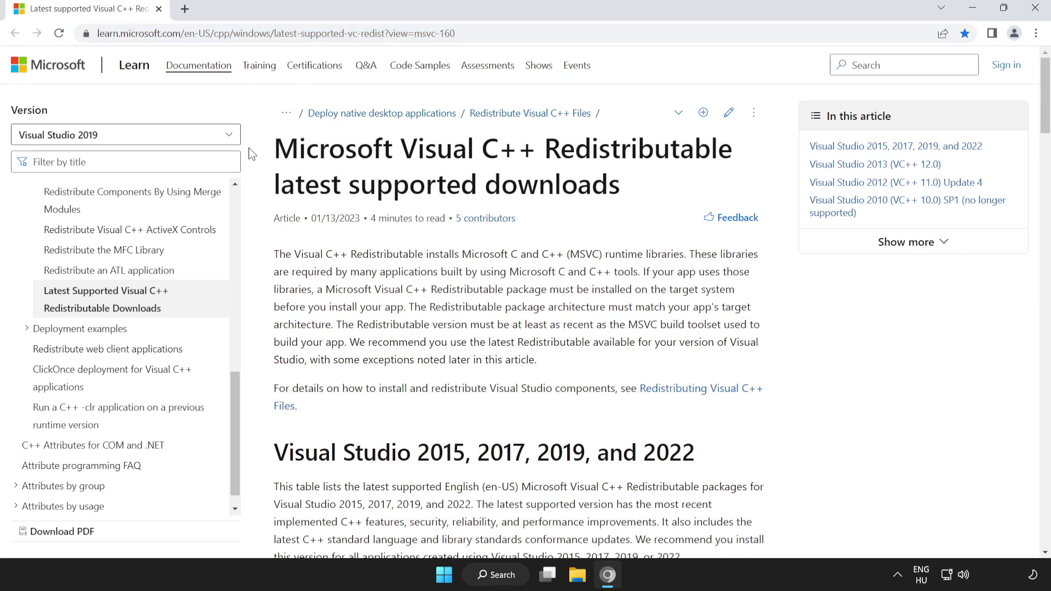
{"action": "left_click_drag", "start_coordinate": [1047, 108], "coordinate": [1048, 158]}
{"action": "left_click_drag", "start_coordinate": [279, 251], "coordinate": [423, 320]}
{"action": "left_click", "coordinate": [410, 352]}
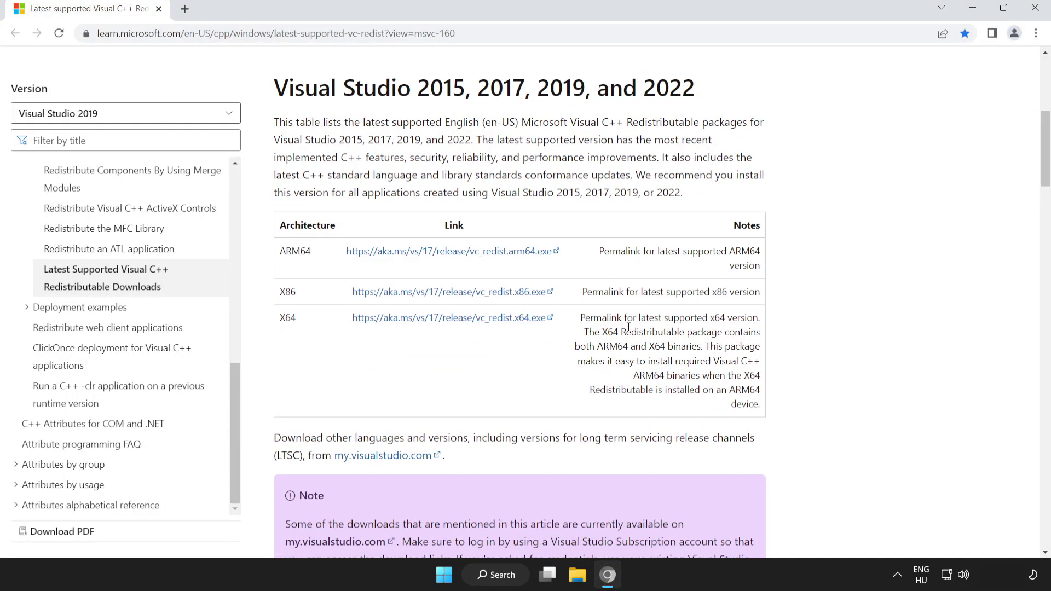
- Download the ARM64, x86 and x64 vc_redist installers
{"action": "left_click", "coordinate": [430, 257]}
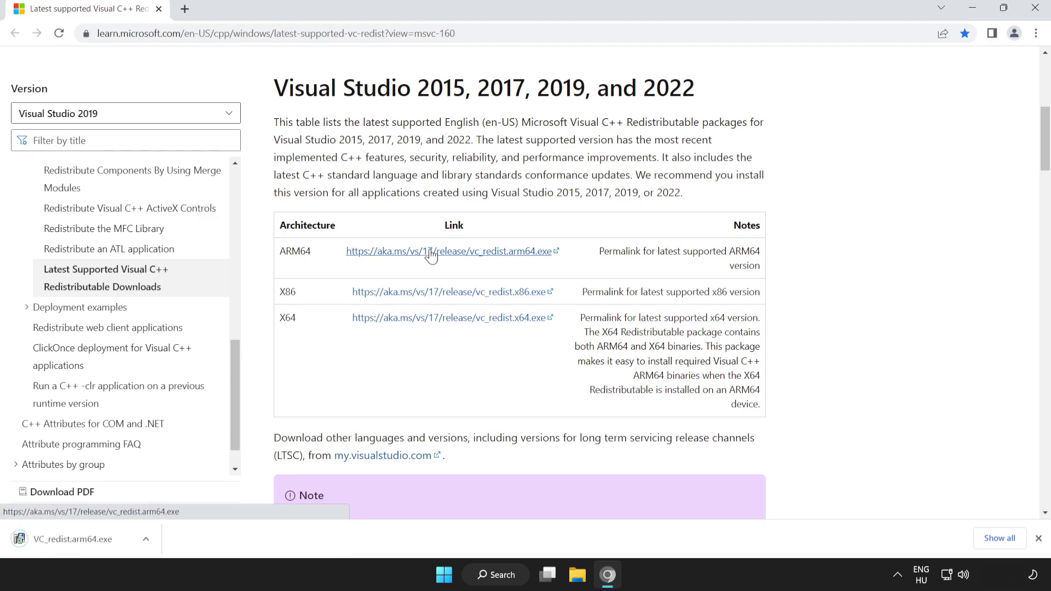
{"action": "left_click", "coordinate": [457, 294]}
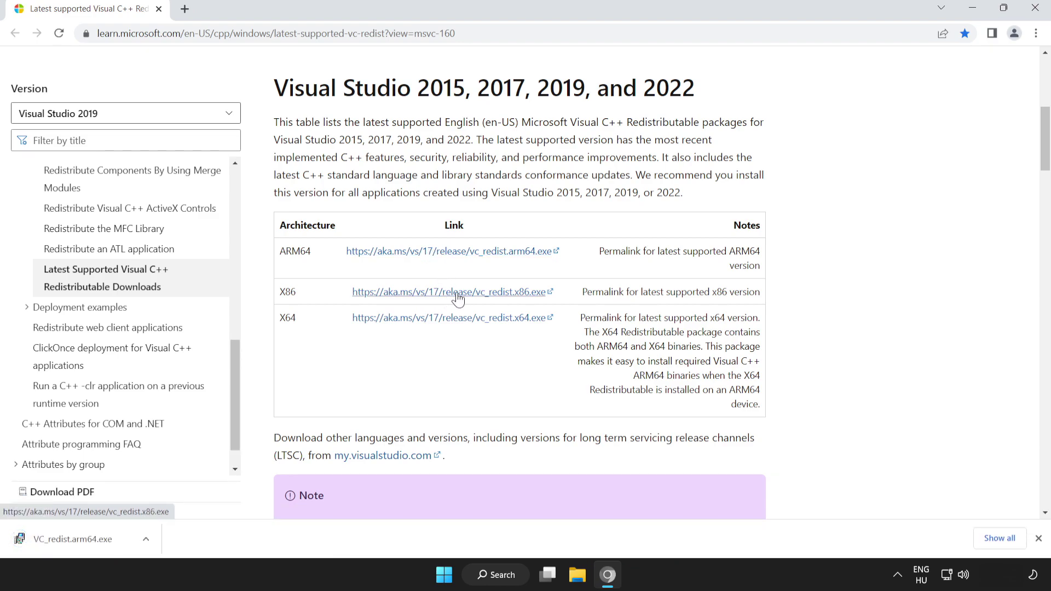
{"action": "left_click", "coordinate": [452, 323]}
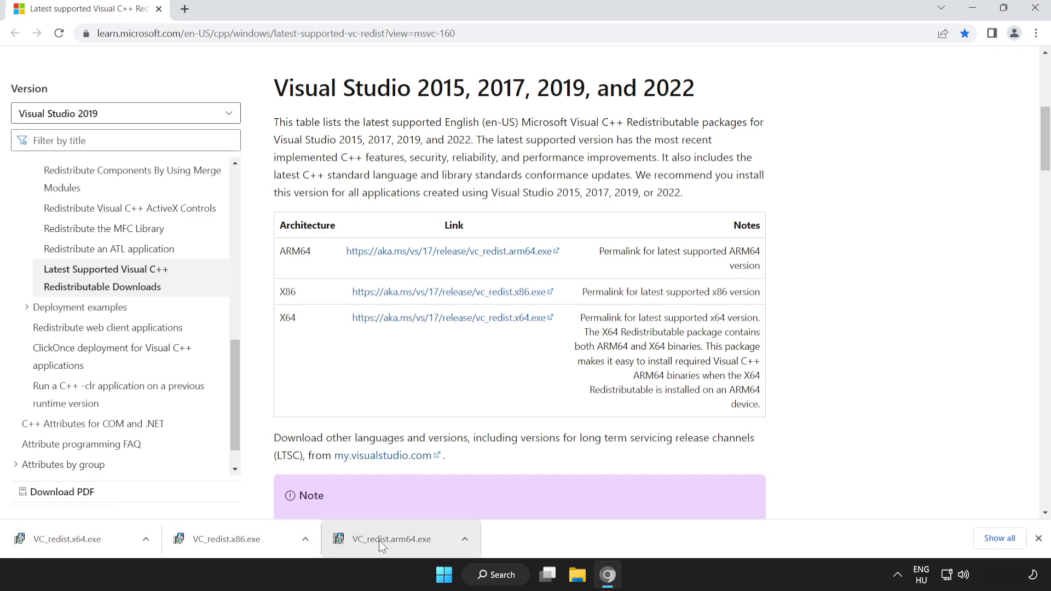
- Attempt the ARM64 redistributable install, close its unsupported failure, and launch VC_redist.x86.exe
{"action": "left_click", "coordinate": [403, 540]}
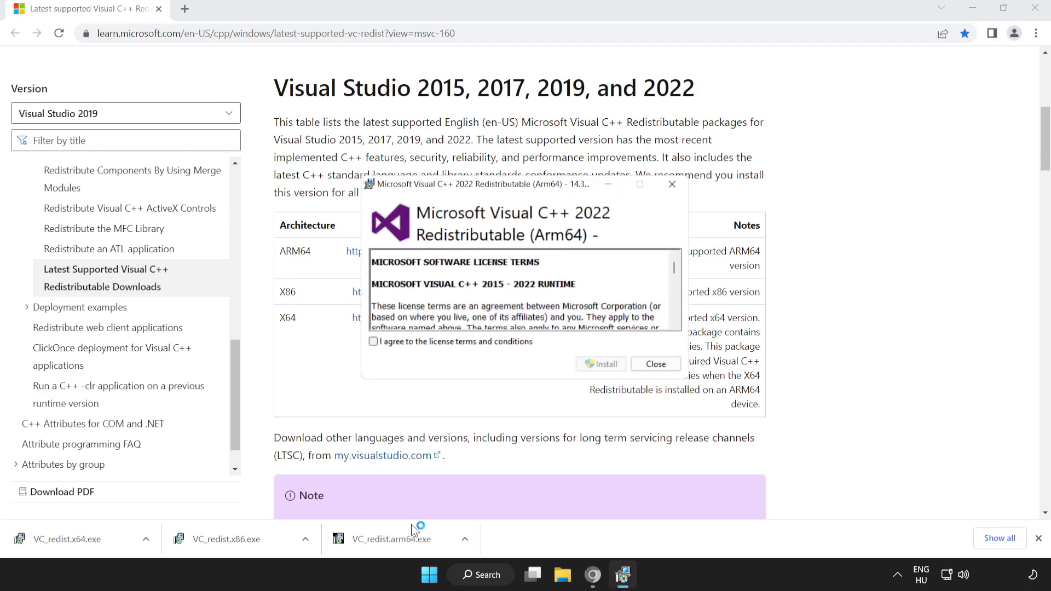
{"action": "left_click_drag", "start_coordinate": [674, 267], "coordinate": [674, 324]}
{"action": "left_click", "coordinate": [373, 341]}
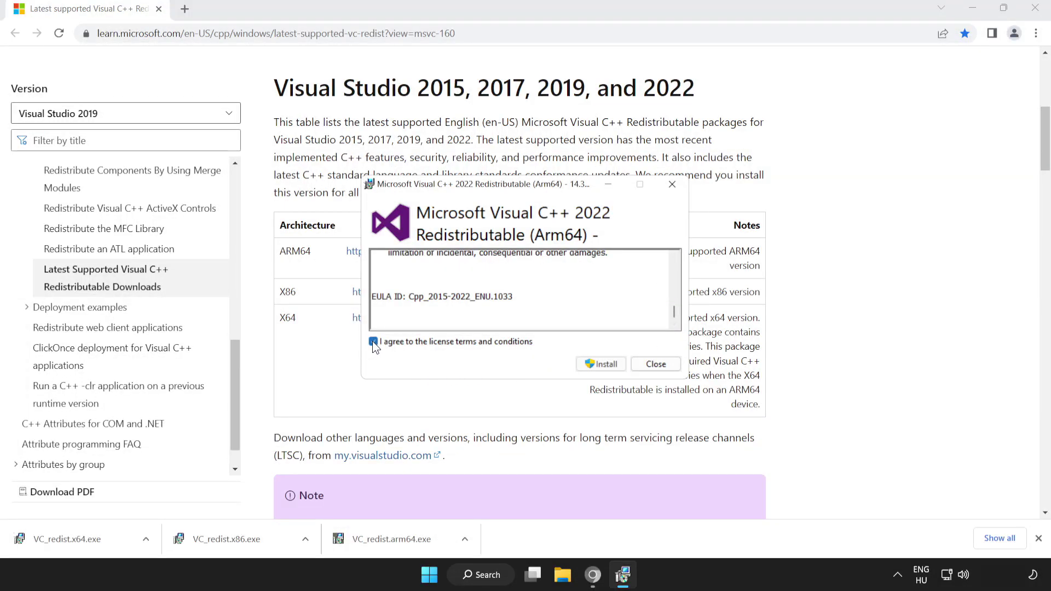
{"action": "left_click", "coordinate": [599, 365]}
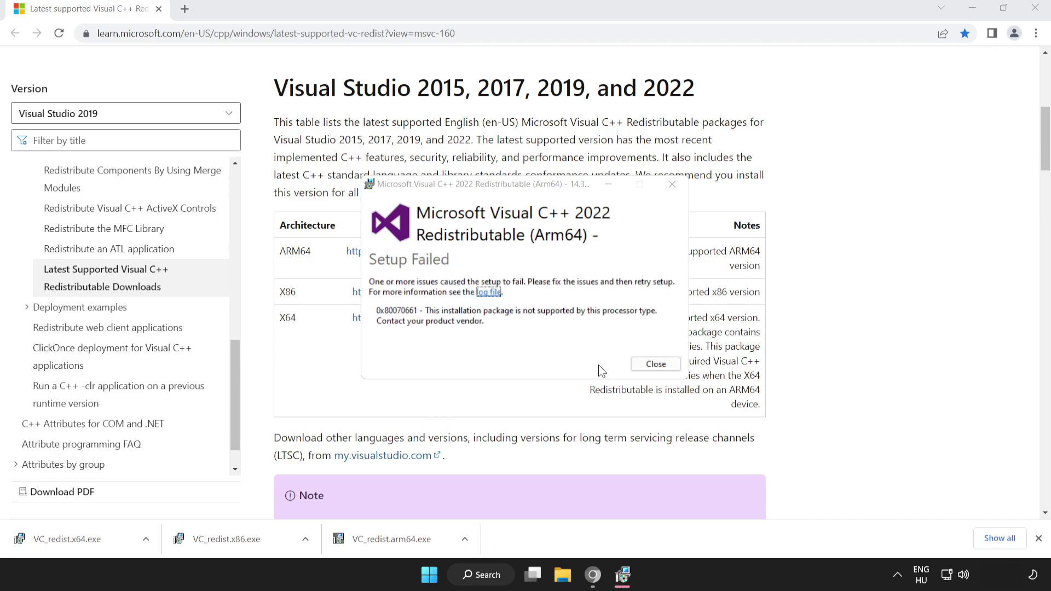
{"action": "left_click", "coordinate": [651, 365]}
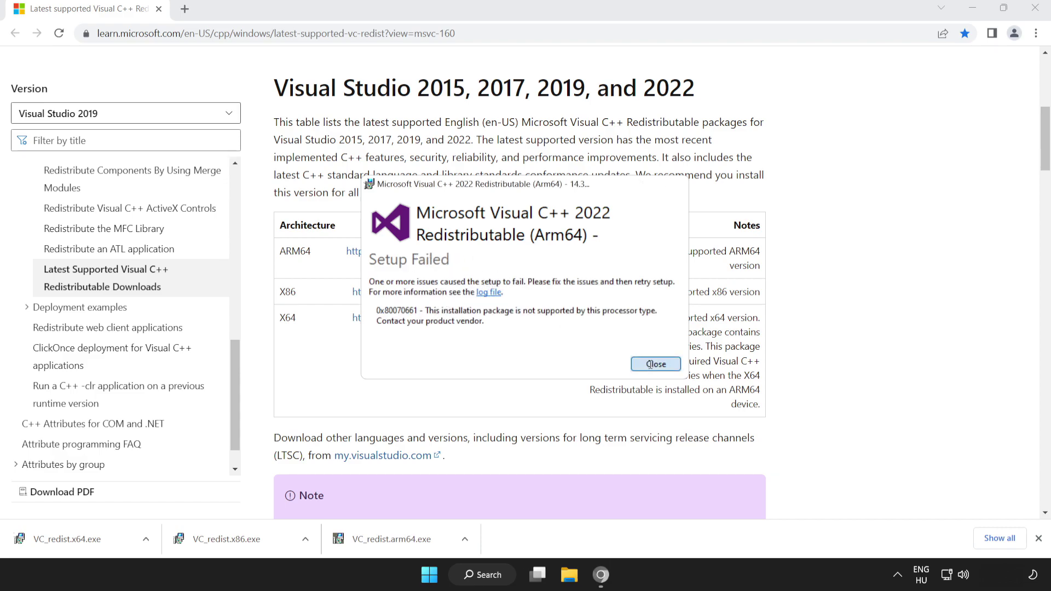
{"action": "left_click", "coordinate": [246, 541]}
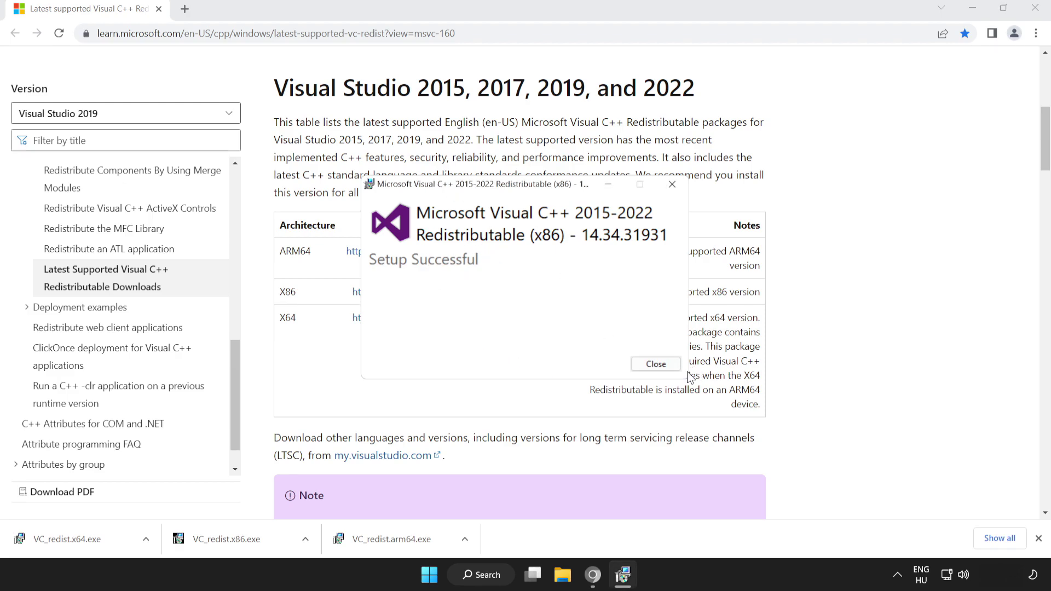
- Close the finished x86 setup, install VC_redist.x64.exe and close it when successful
{"action": "left_click", "coordinate": [658, 365]}
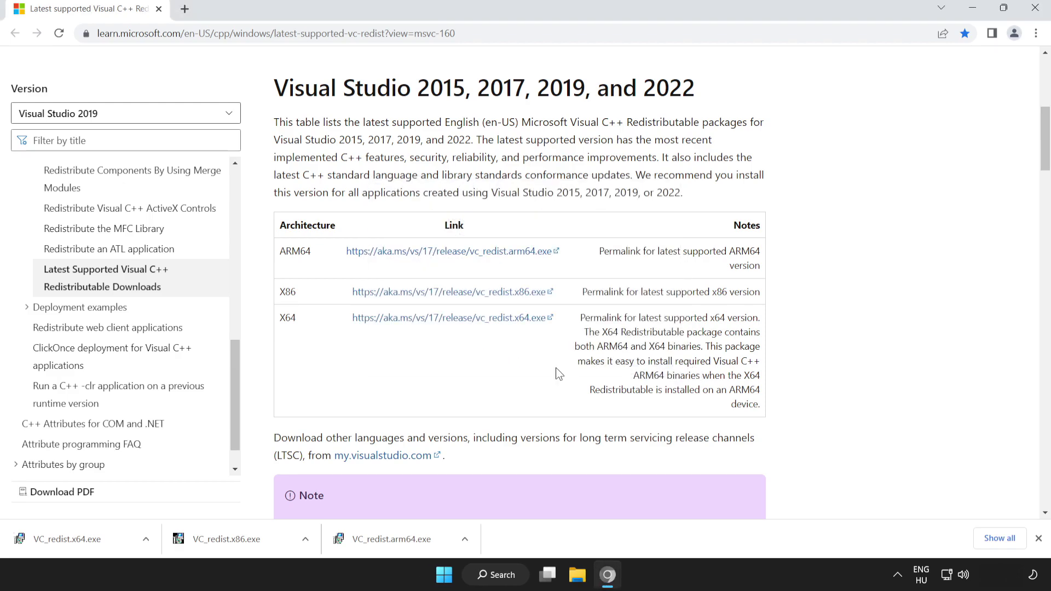
{"action": "left_click", "coordinate": [91, 541]}
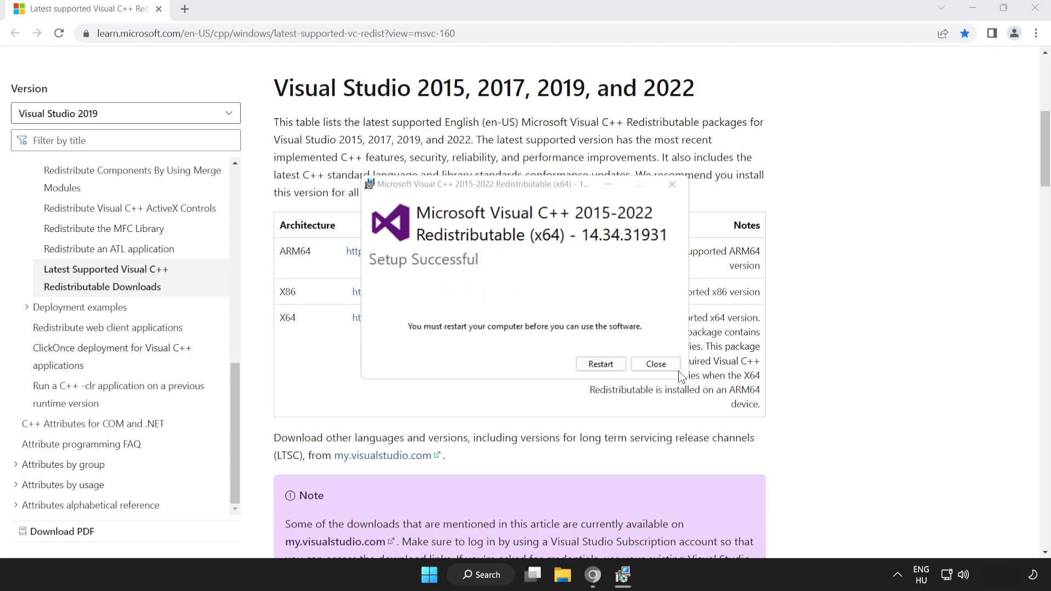
{"action": "left_click", "coordinate": [656, 363]}
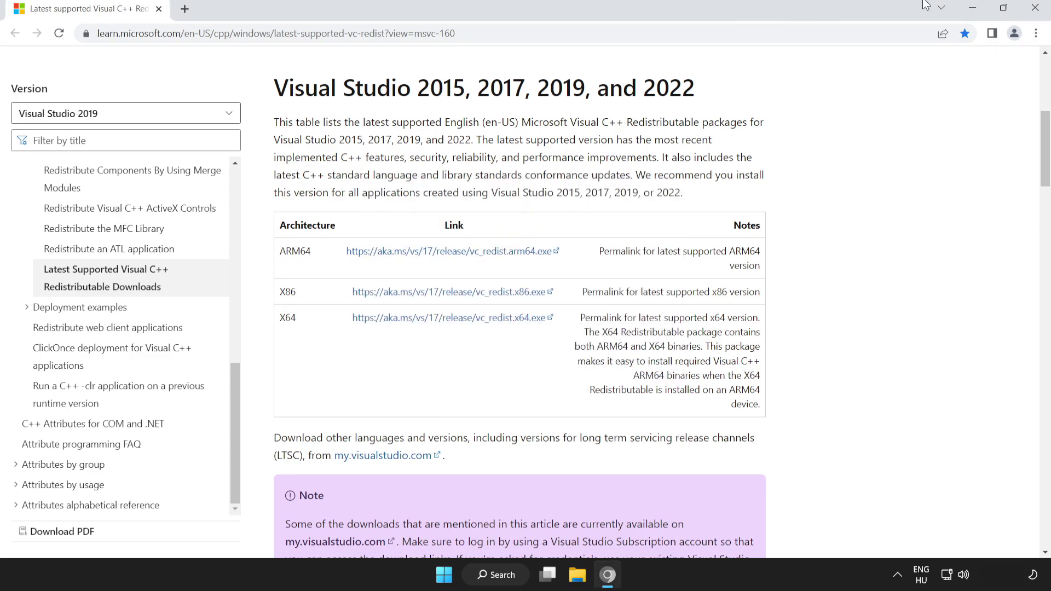
- Close Chrome and bring up the Start menu restart and shutdown choices
{"action": "left_click", "coordinate": [1035, 9]}
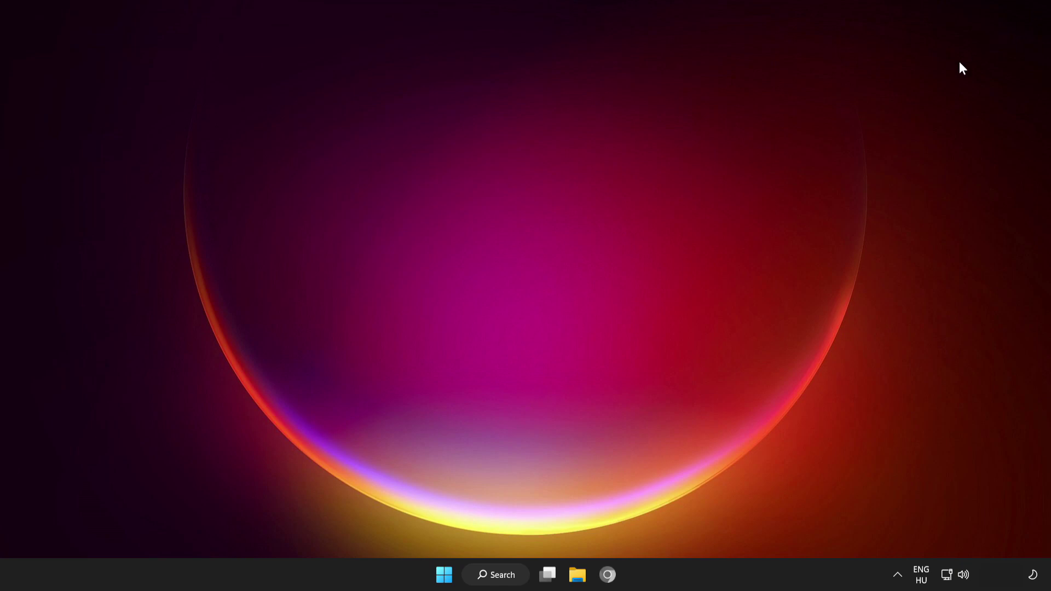
{"action": "left_click", "coordinate": [439, 566]}
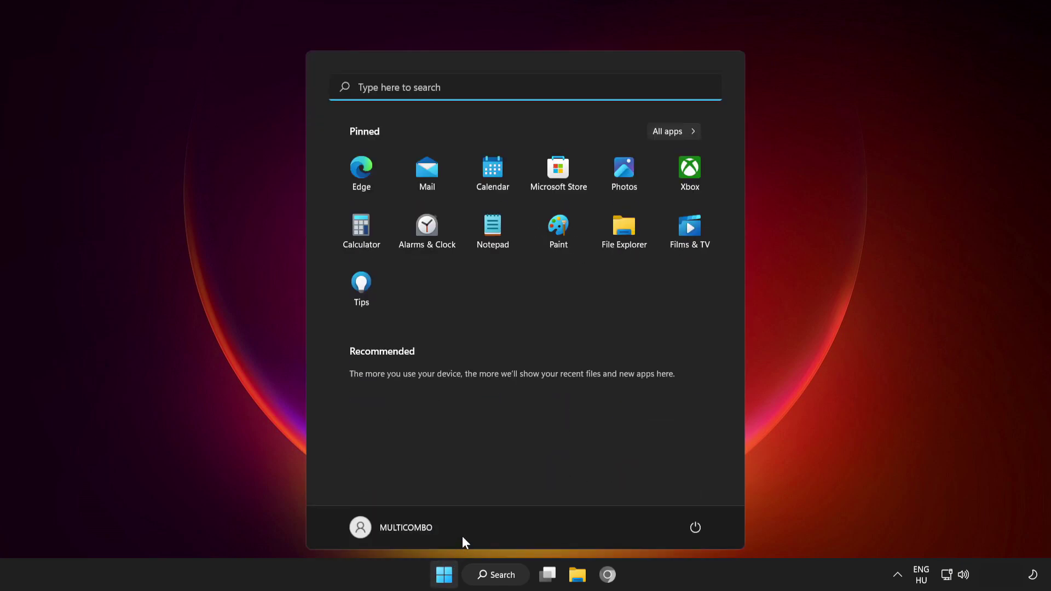
{"action": "left_click", "coordinate": [694, 531]}
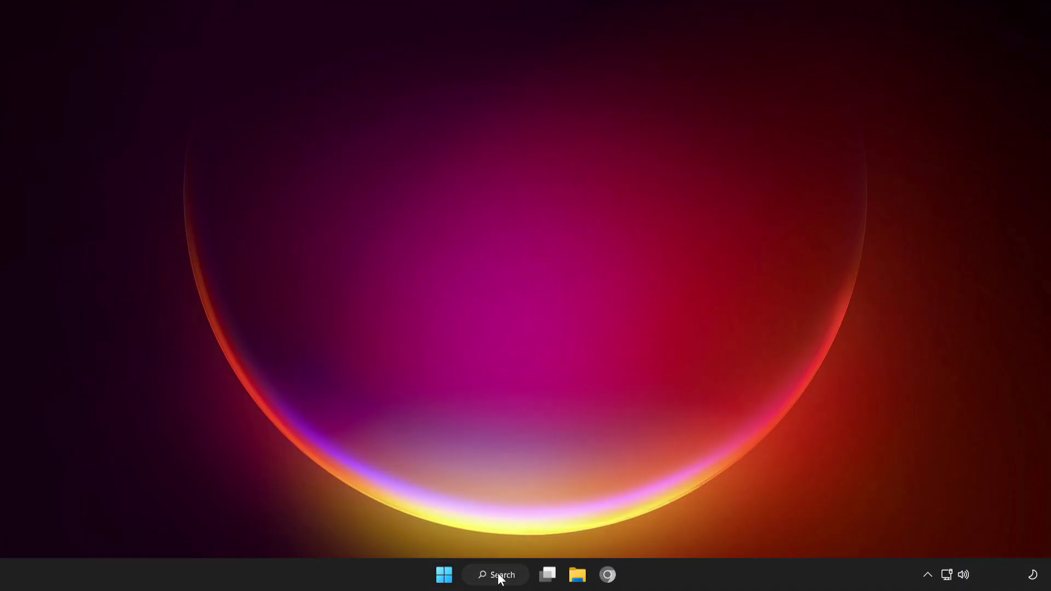
- Search 'cmd' and launch Command Prompt as administrator
{"action": "left_click", "coordinate": [497, 574]}
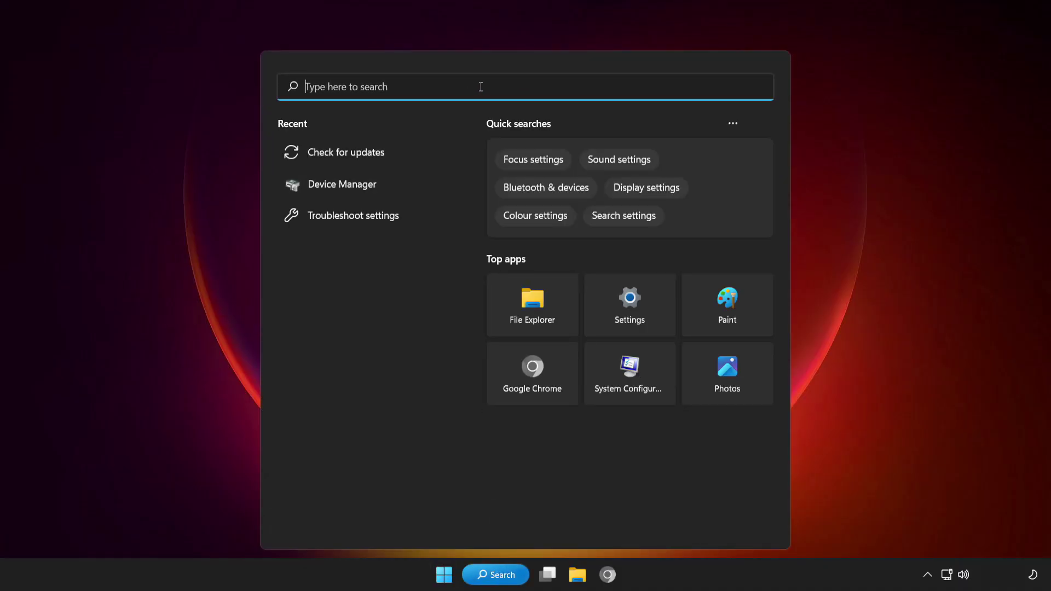
{"action": "type", "text": "cmd"}
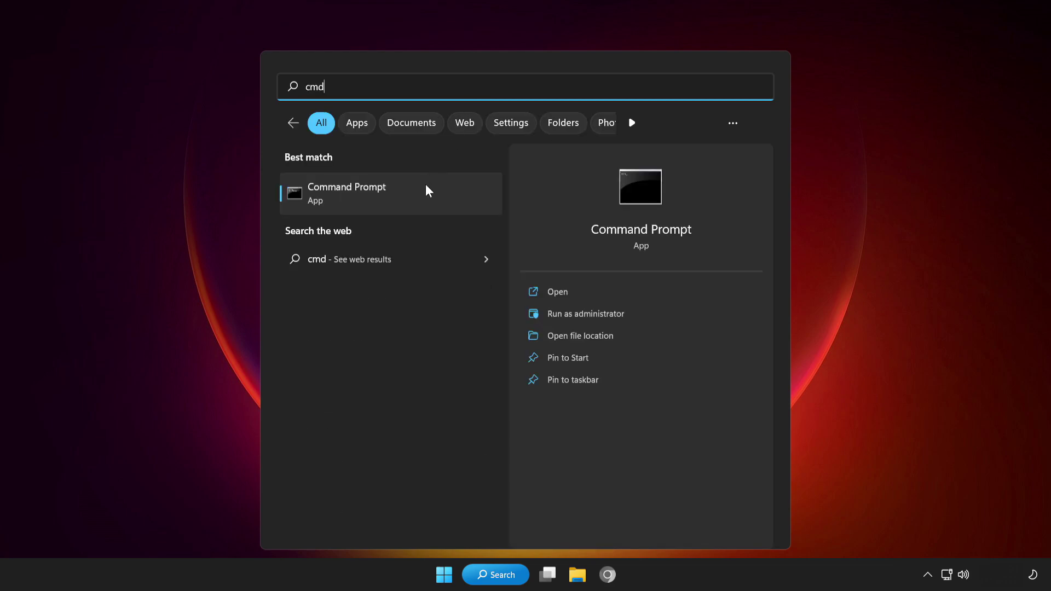
{"action": "right_click", "coordinate": [415, 202]}
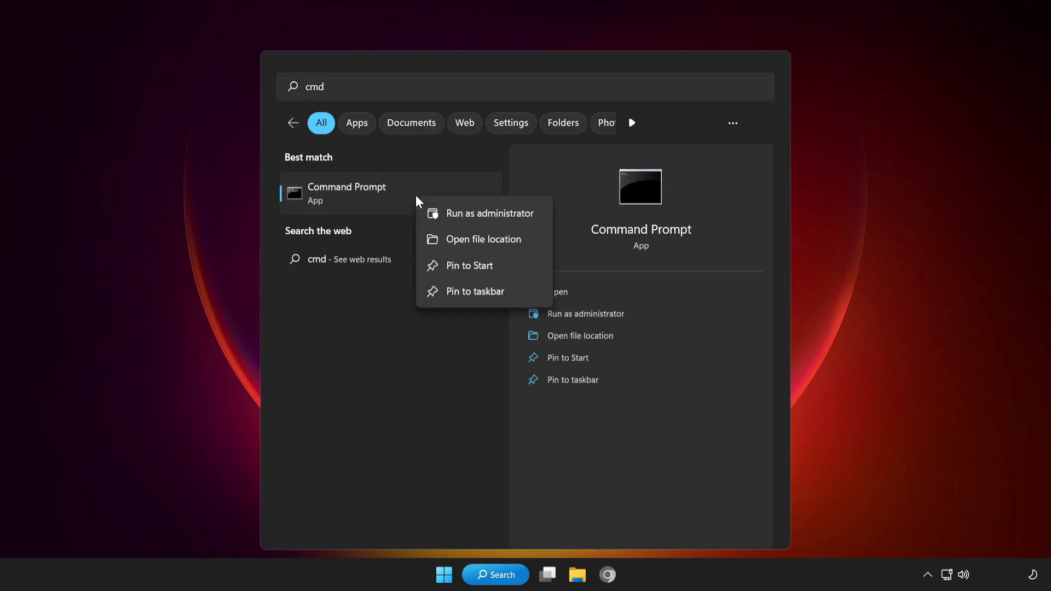
{"action": "left_click", "coordinate": [473, 211]}
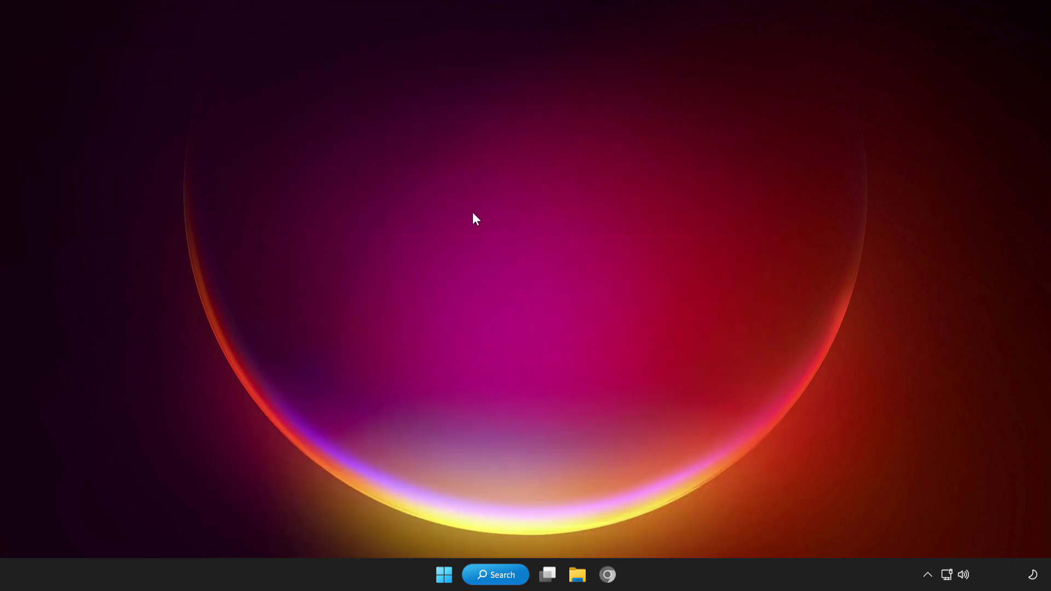
- Run sfc /scannow to repair system files, then close the console
{"action": "left_click_drag", "start_coordinate": [385, 51], "coordinate": [575, 108]}
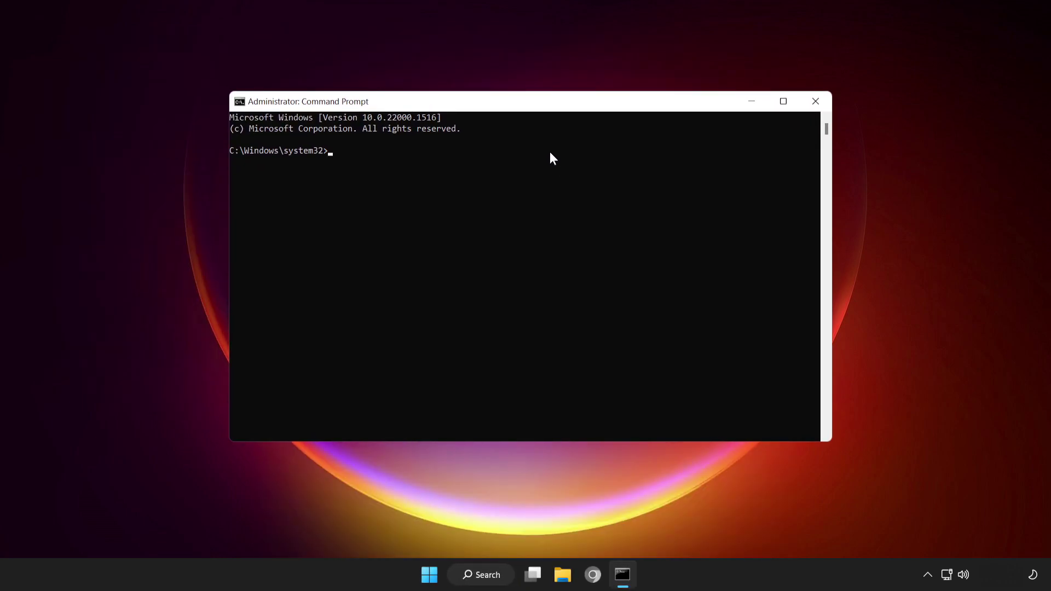
{"action": "type", "text": "sfc"}
{"action": "type", "text": " /scannow"}
{"action": "key", "text": "Return"}
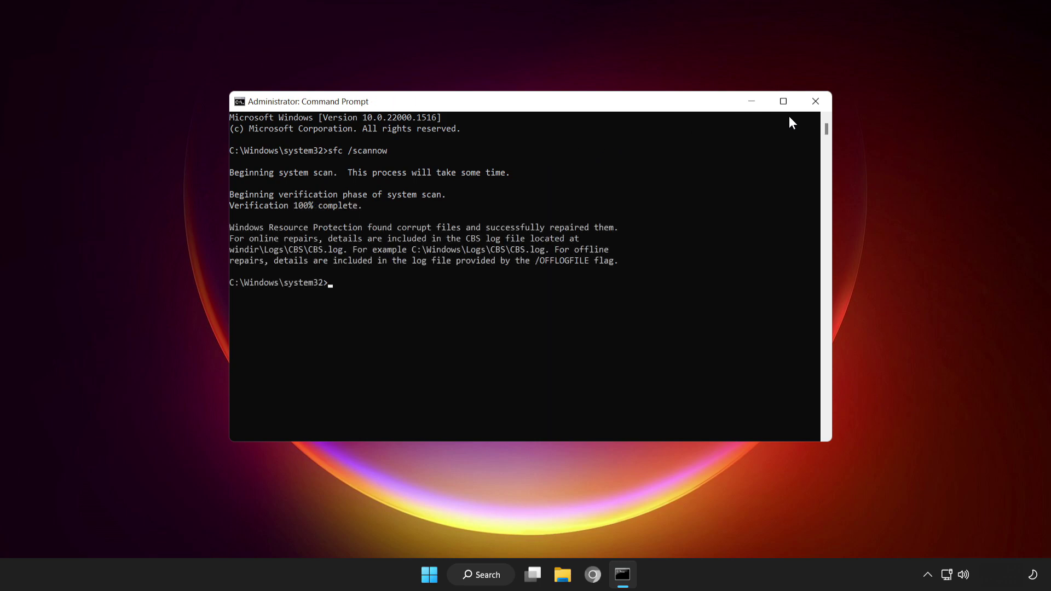
{"action": "left_click", "coordinate": [815, 100]}
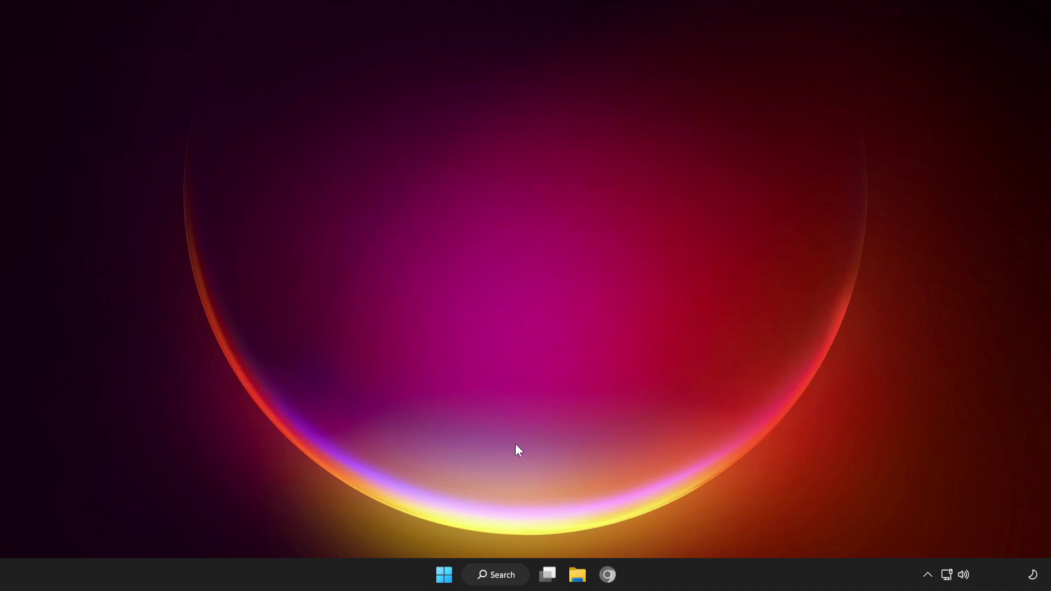
- Launch the Windows Security app from a 'windows security' search
{"action": "left_click", "coordinate": [504, 580]}
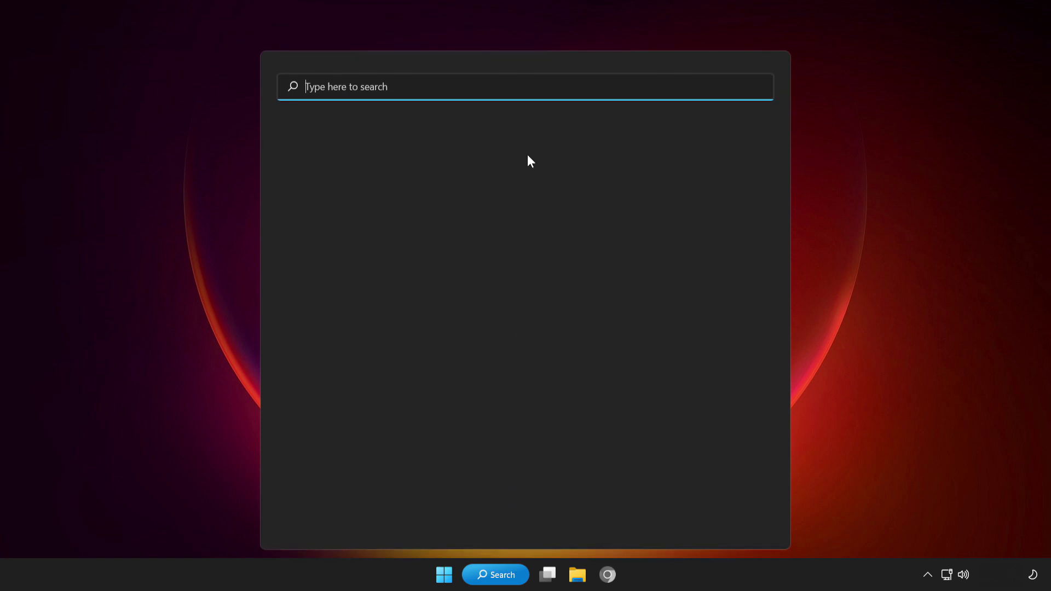
{"action": "type", "text": "win"}
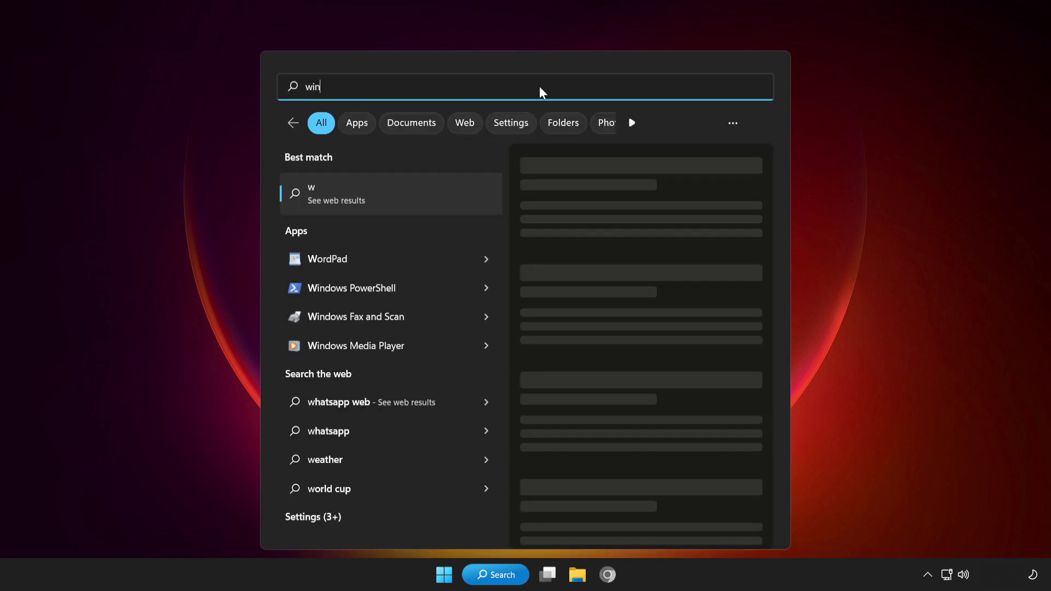
{"action": "type", "text": "dows secu"}
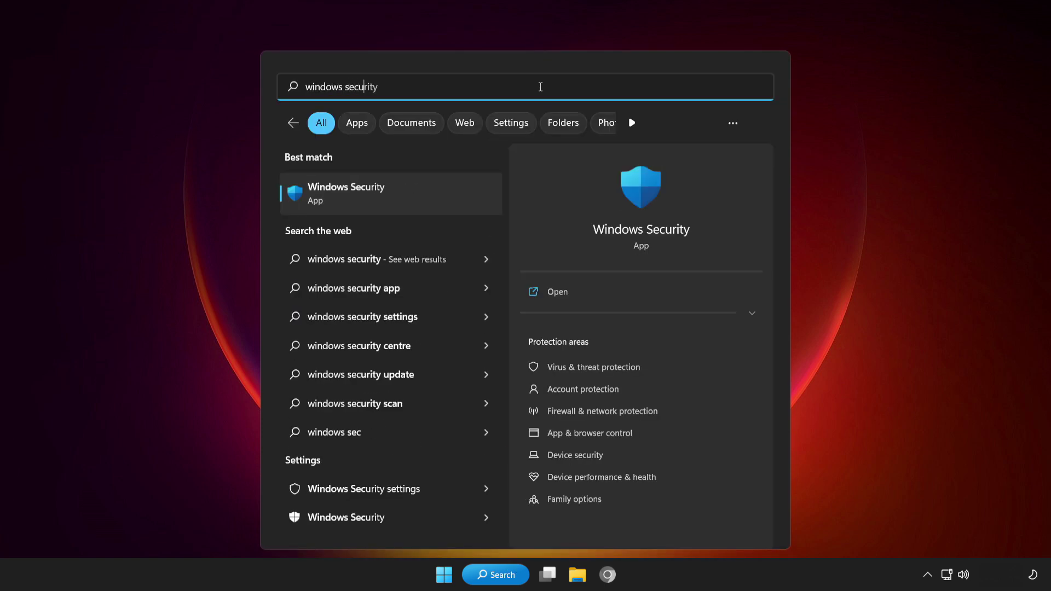
{"action": "type", "text": "rity"}
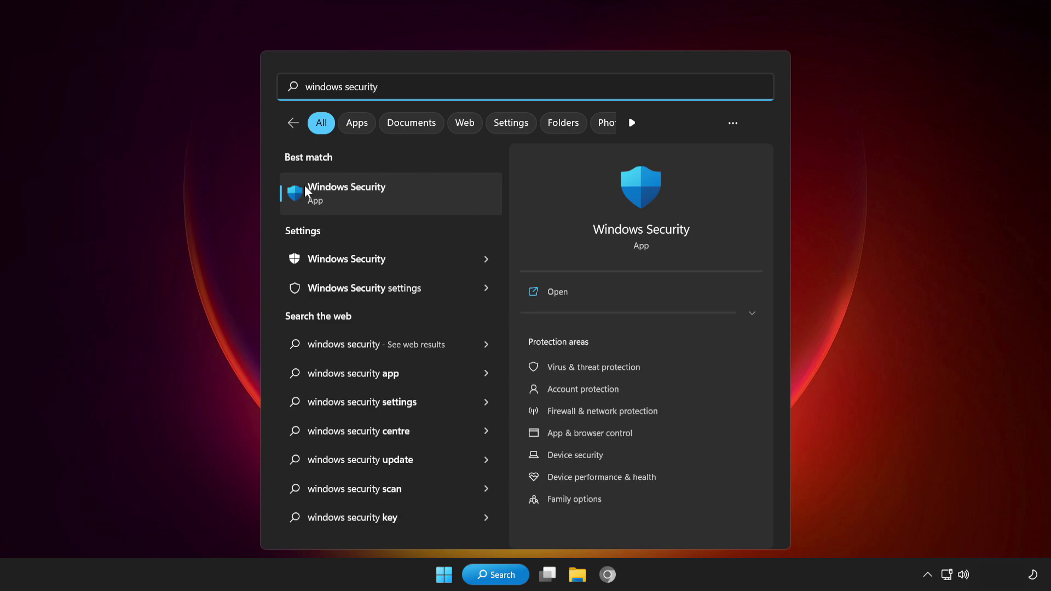
{"action": "left_click", "coordinate": [421, 190]}
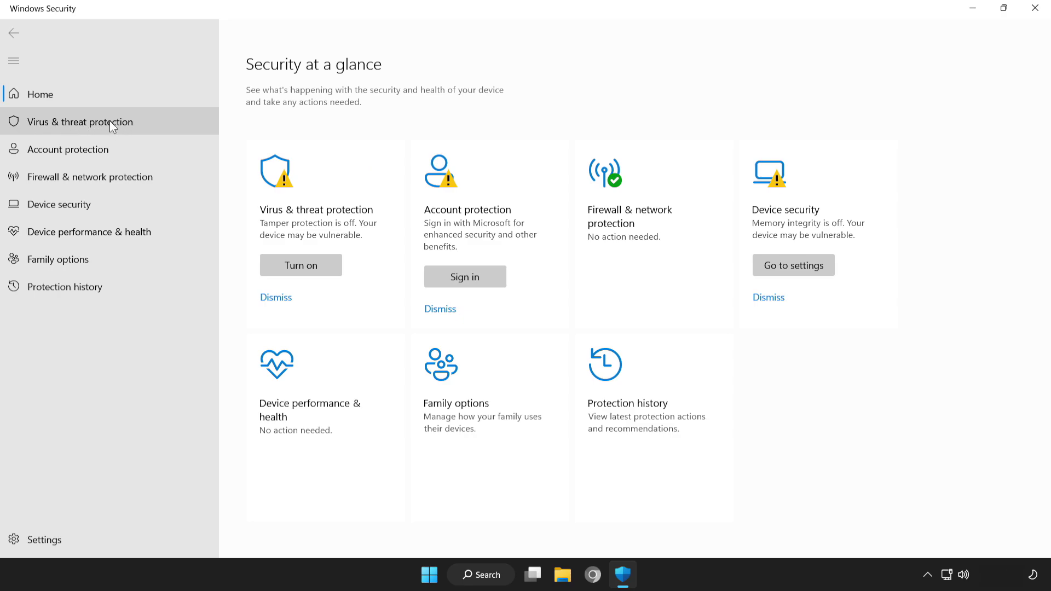
- Reach the empty Exclusions list via Virus & threat protection's Manage settings
{"action": "left_click", "coordinate": [146, 120]}
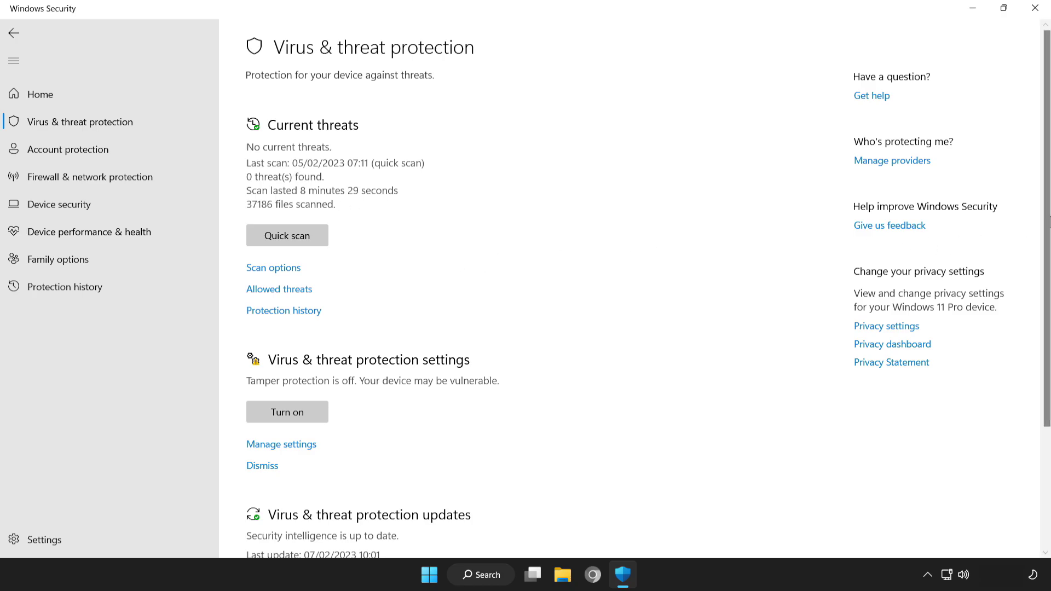
{"action": "scroll", "coordinate": [1049, 230], "scroll_direction": "down", "scroll_amount": 1}
{"action": "scroll", "coordinate": [1049, 230], "scroll_direction": "down", "scroll_amount": 2}
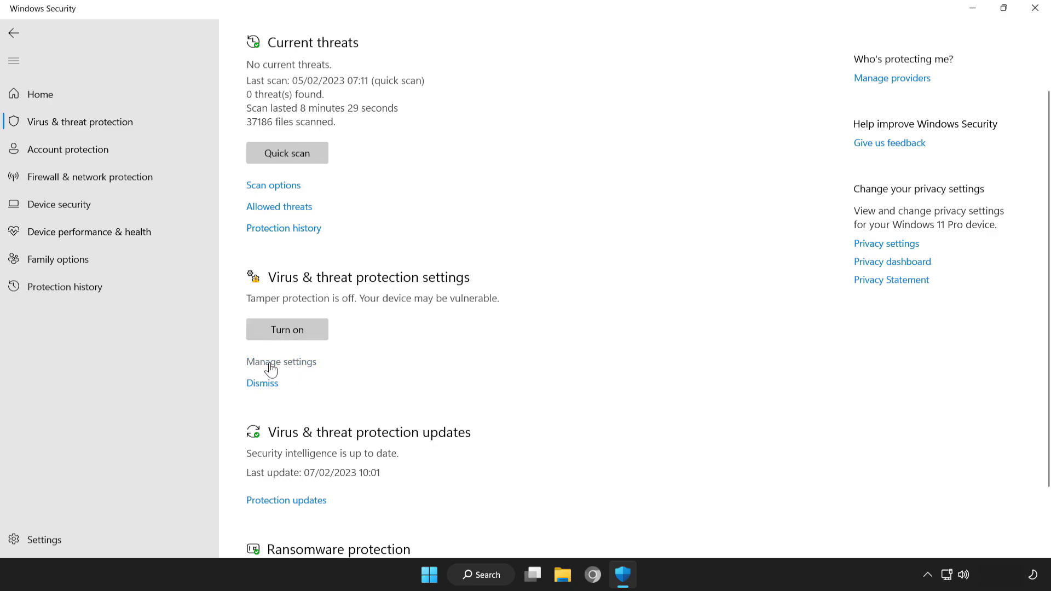
{"action": "left_click", "coordinate": [290, 365]}
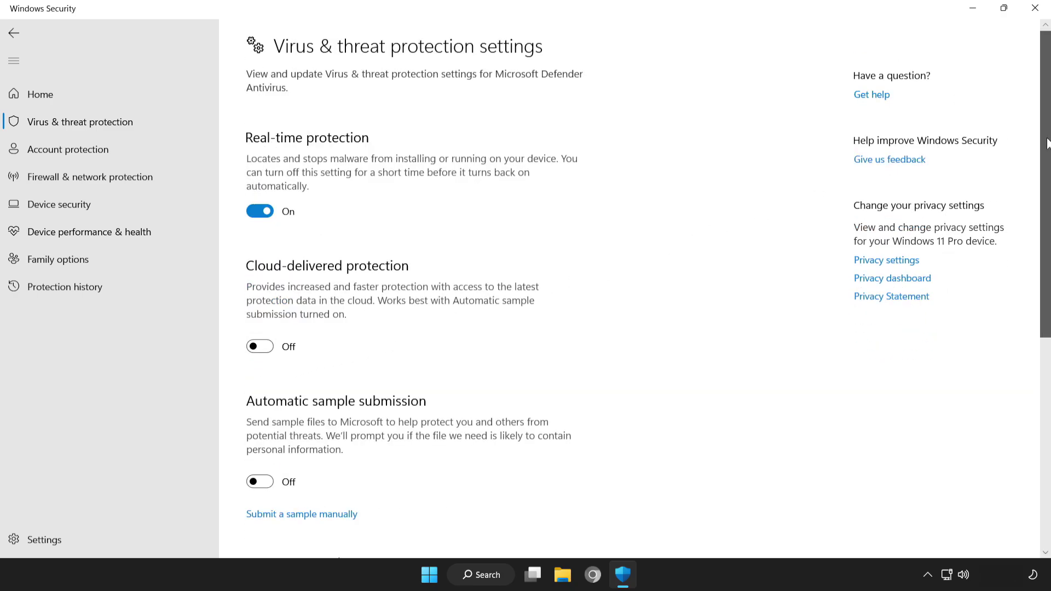
{"action": "left_click_drag", "start_coordinate": [1048, 145], "coordinate": [1046, 374]}
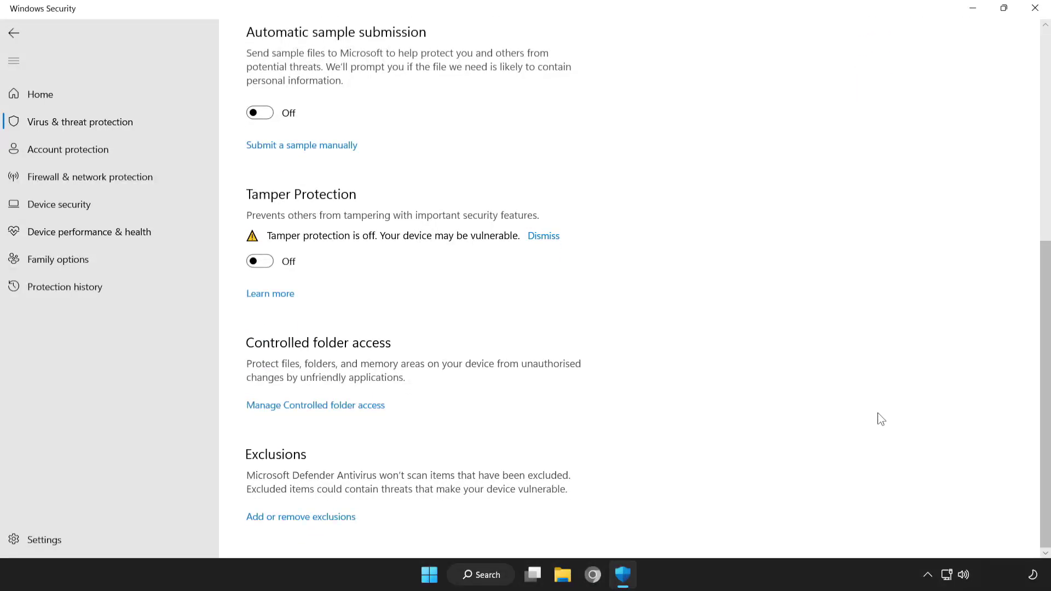
{"action": "left_click", "coordinate": [316, 521]}
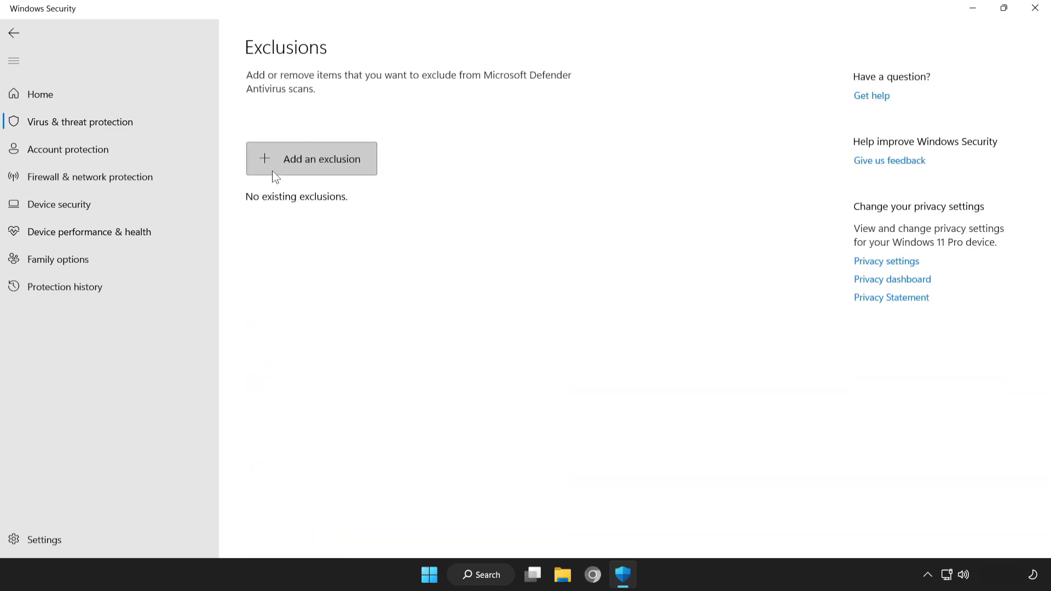
- Add the NOT WORKING APP file as a Defender file exclusion and close Windows Security
{"action": "left_click", "coordinate": [303, 158]}
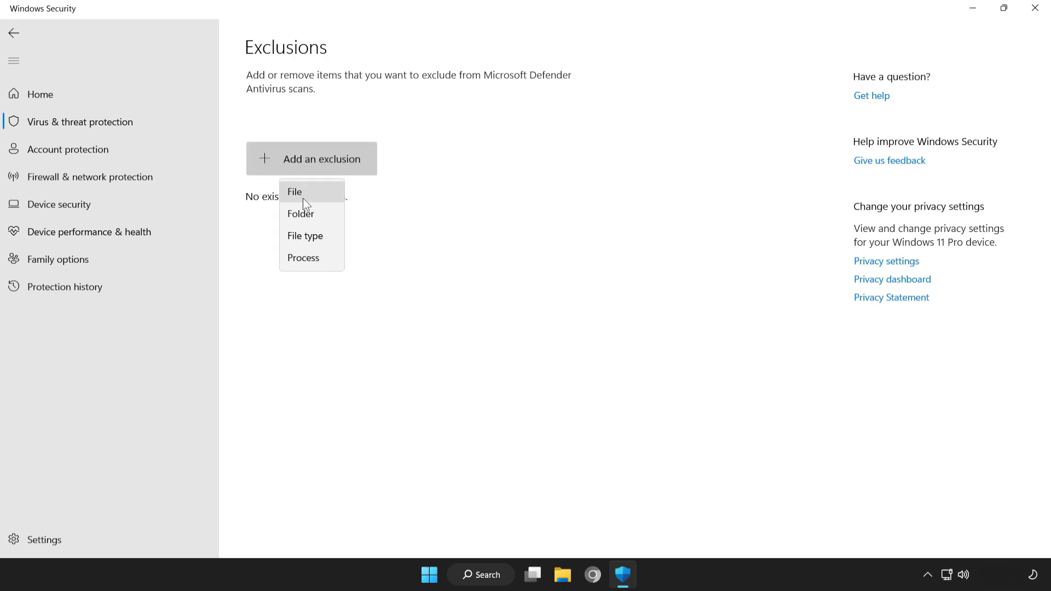
{"action": "left_click", "coordinate": [320, 192]}
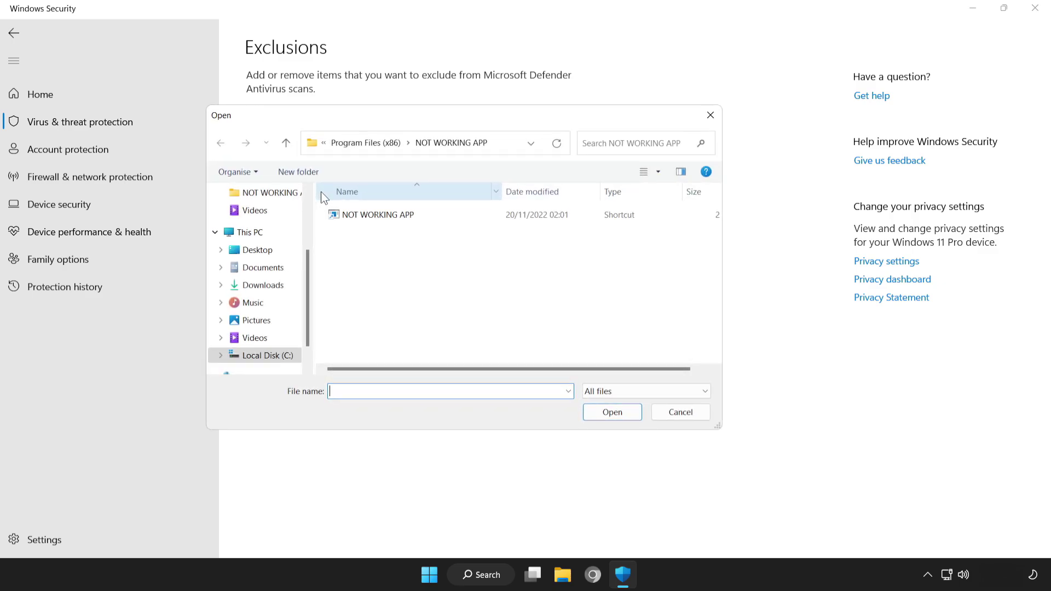
{"action": "left_click", "coordinate": [336, 213]}
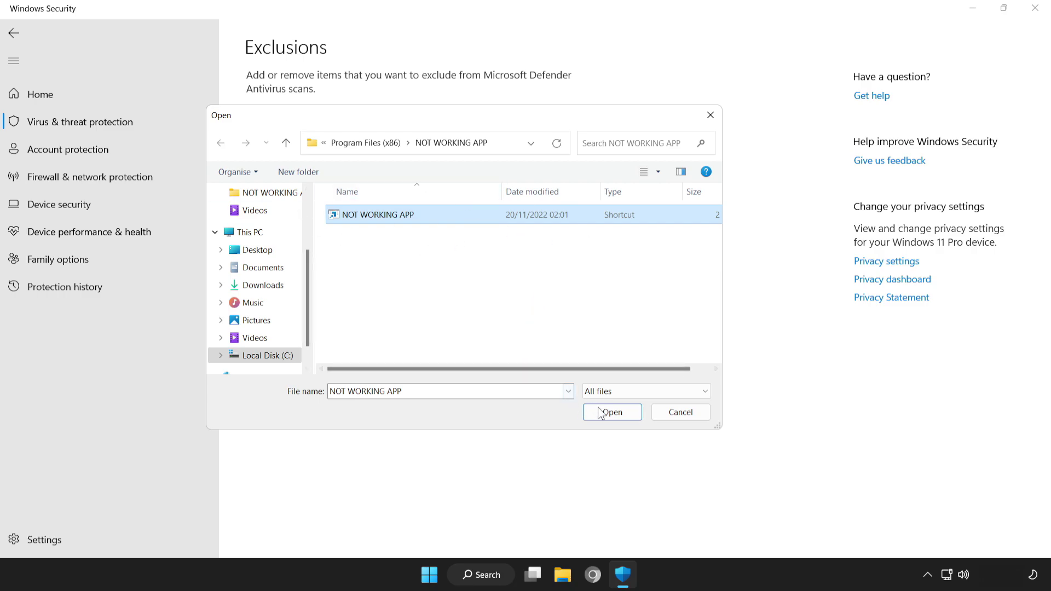
{"action": "left_click", "coordinate": [615, 416]}
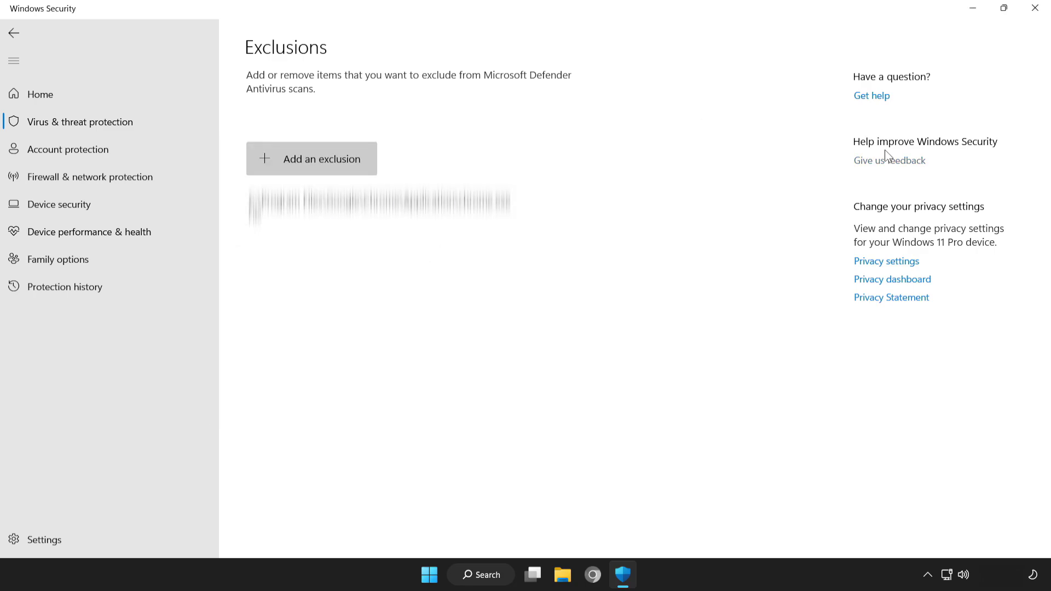
{"action": "left_click", "coordinate": [1036, 10]}
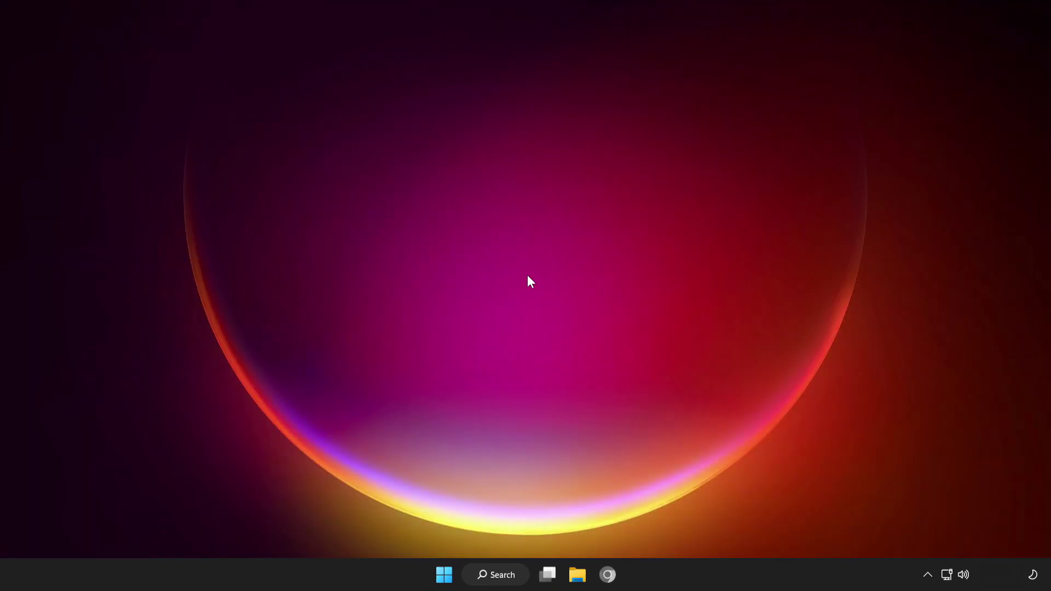
- Show the Start menu's power choices with Restart available
{"action": "left_click", "coordinate": [444, 574]}
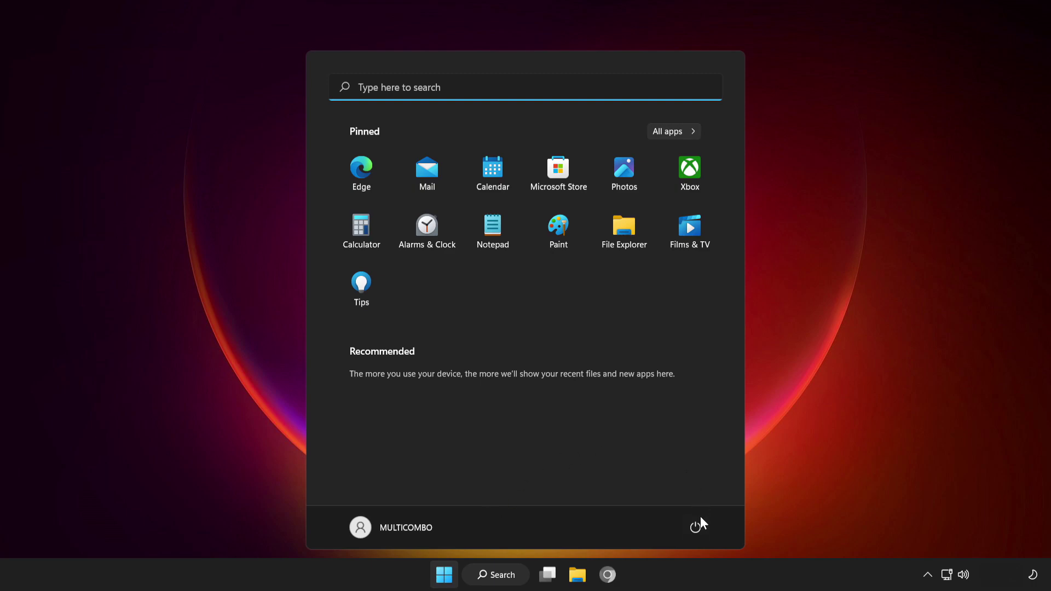
{"action": "left_click", "coordinate": [700, 520]}
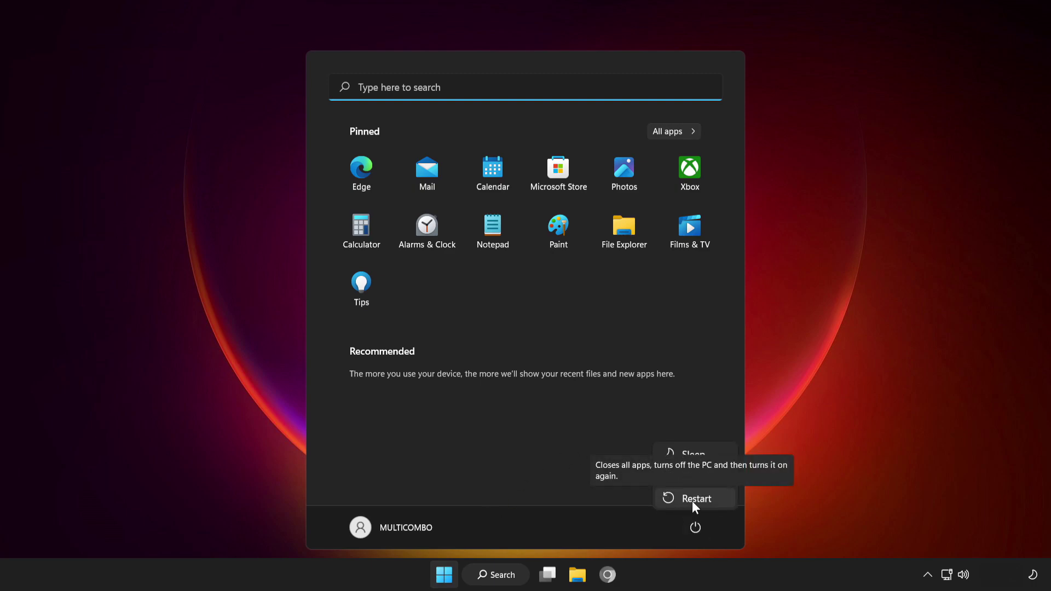